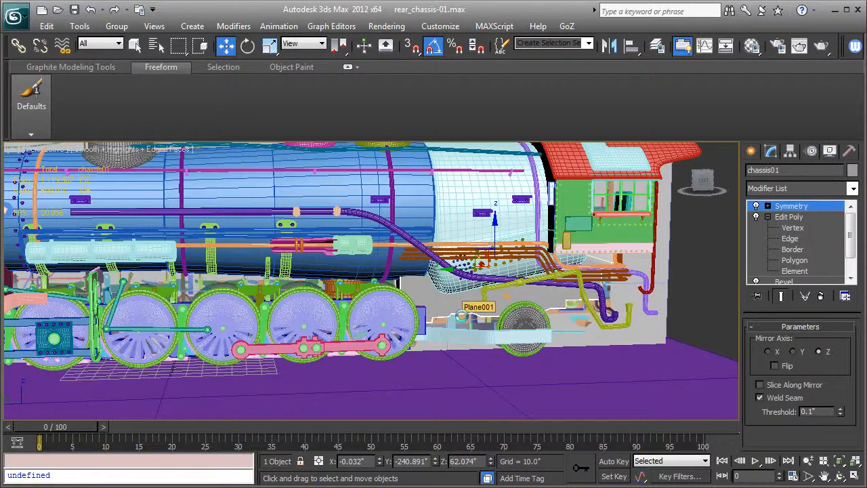
Hide the selected chassis01 object so the swing arm and rear wheel are unobstructed in the side view
key(z)
middle_drag(462, 315, 573, 225)
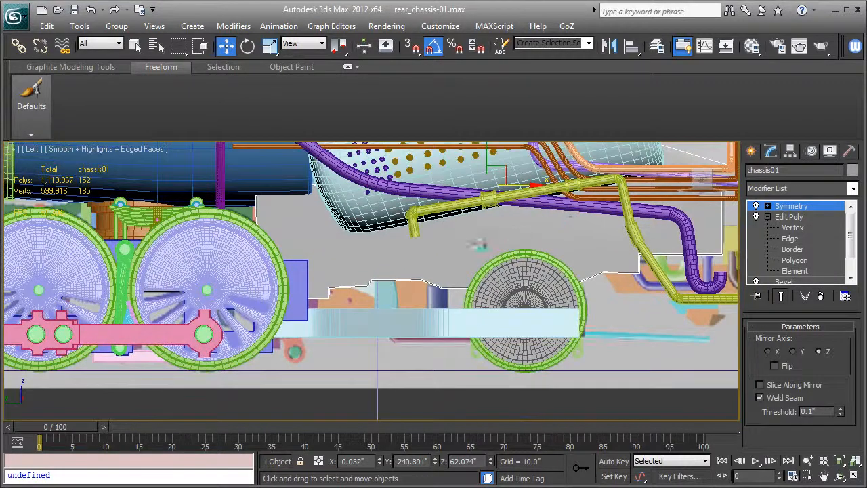
click(831, 152)
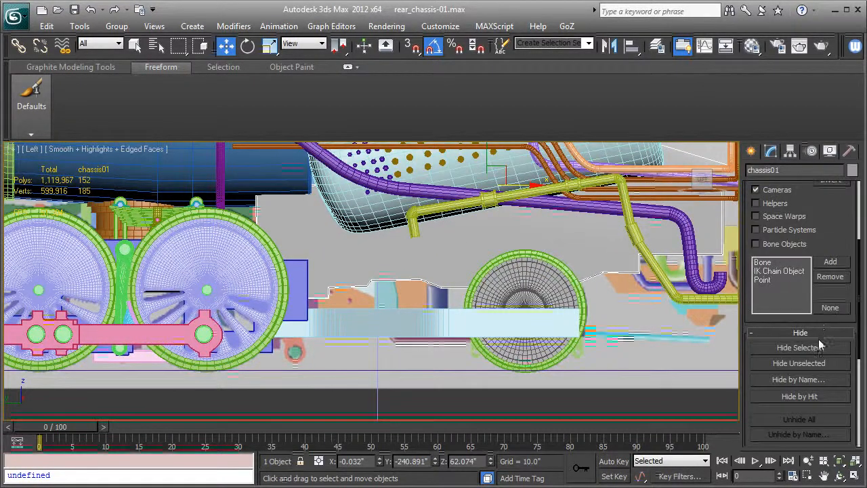
click(799, 348)
Create a box with AutoGrid on the swing arm's outer face over the rear wheel, about 31.6" wide, 8.7" long and 1.4" high
scroll(507, 329, up, 3)
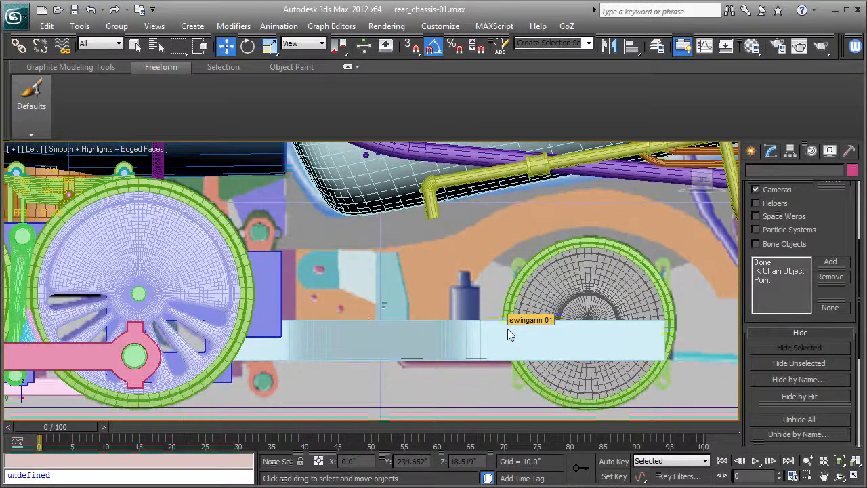
middle_drag(494, 326, 385, 312)
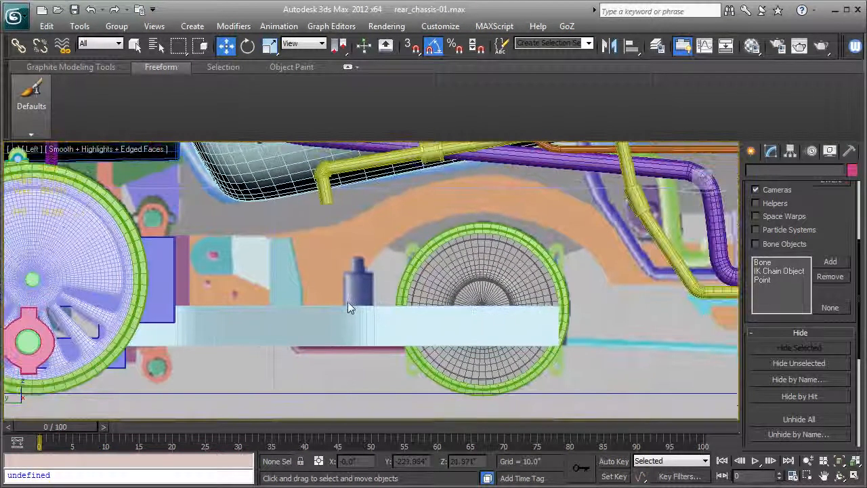
middle_drag(306, 295, 330, 296)
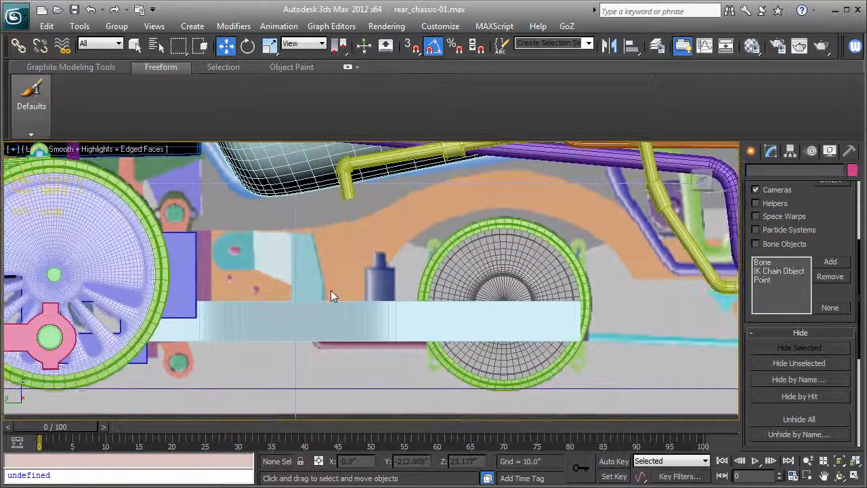
click(752, 152)
click(756, 173)
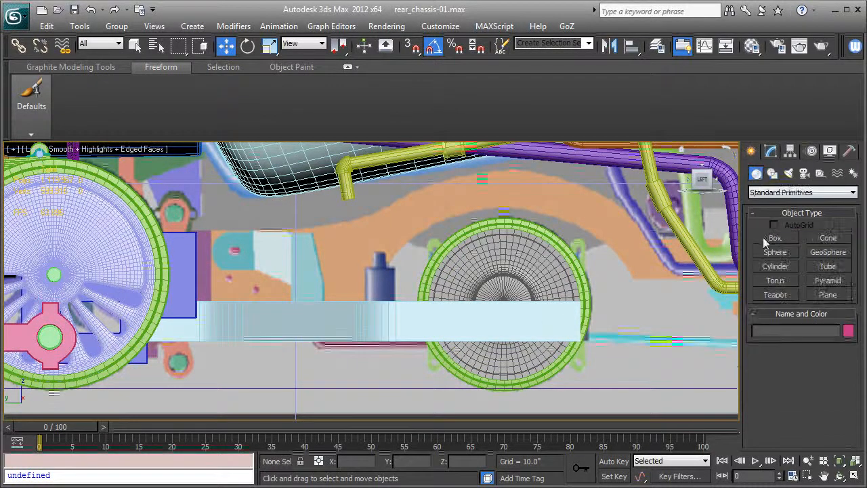
click(772, 236)
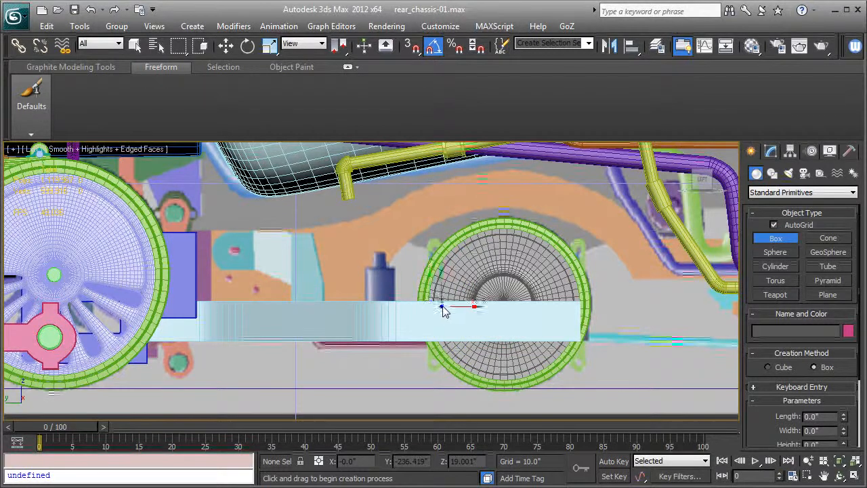
drag(444, 305, 577, 345)
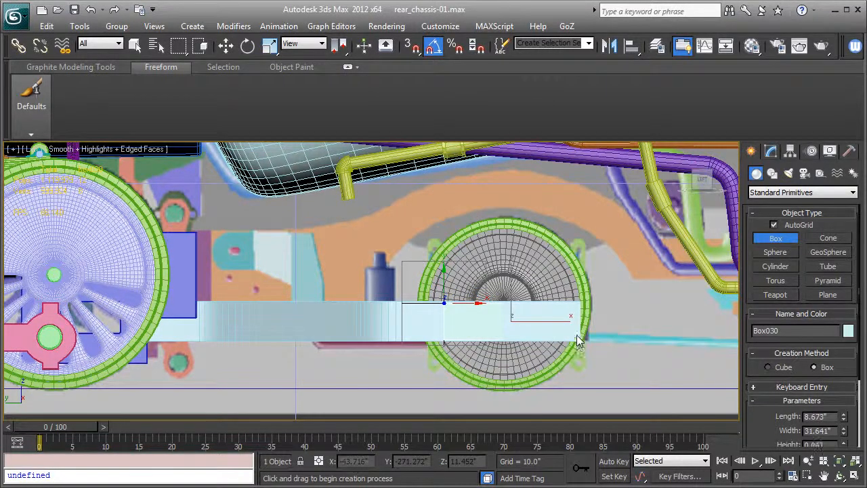
click(578, 335)
Move the new box in perspective view along its thickness, sinking it partly into the swing arm
key(p)
key(z)
alt+middle_drag(402, 323, 469, 365)
key(w)
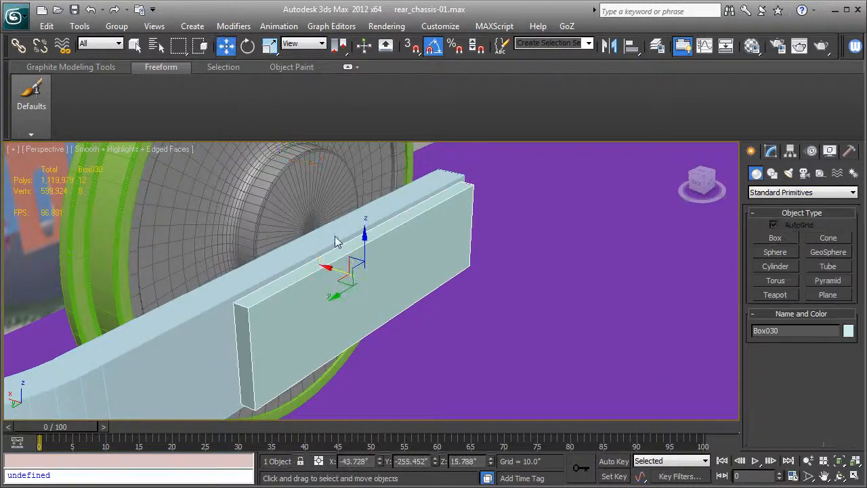
drag(337, 274, 332, 271)
alt+middle_drag(329, 271, 298, 257)
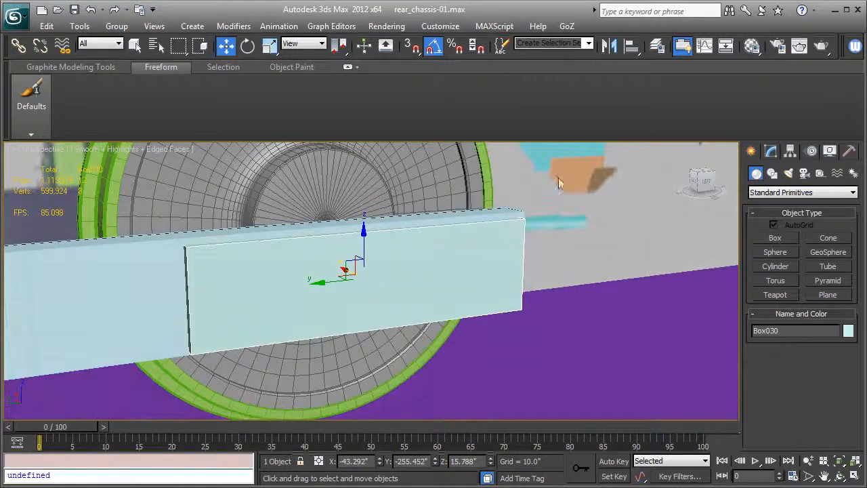
Increase the box's length to about 9.65" and shift it vertically to about Z 15.79" to cover the swing arm's height
click(770, 151)
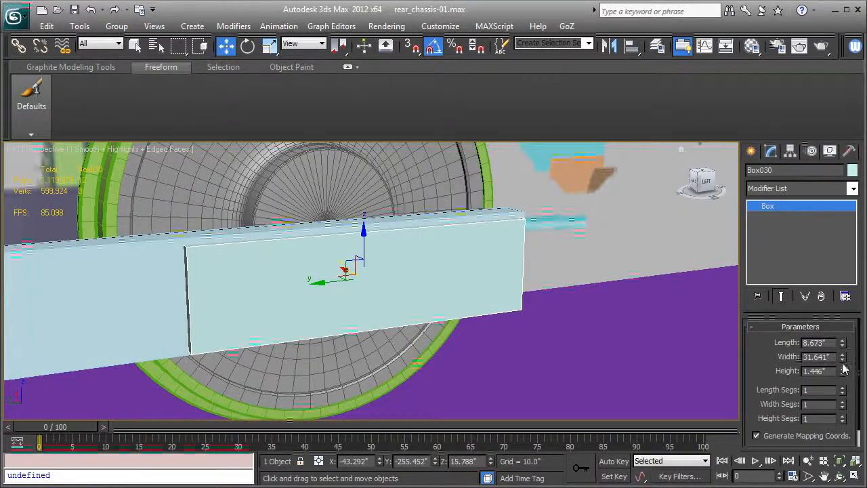
drag(842, 343, 842, 332)
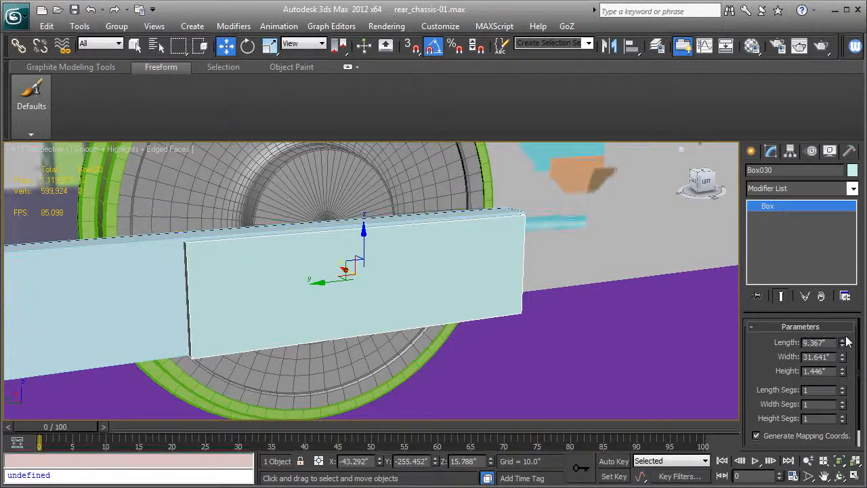
drag(365, 245, 365, 242)
mouse_move(366, 248)
alt+middle_down()
mouse_move(386, 246)
mouse_move(394, 284)
mouse_move(438, 296)
alt+middle_up()
drag(840, 343, 843, 345)
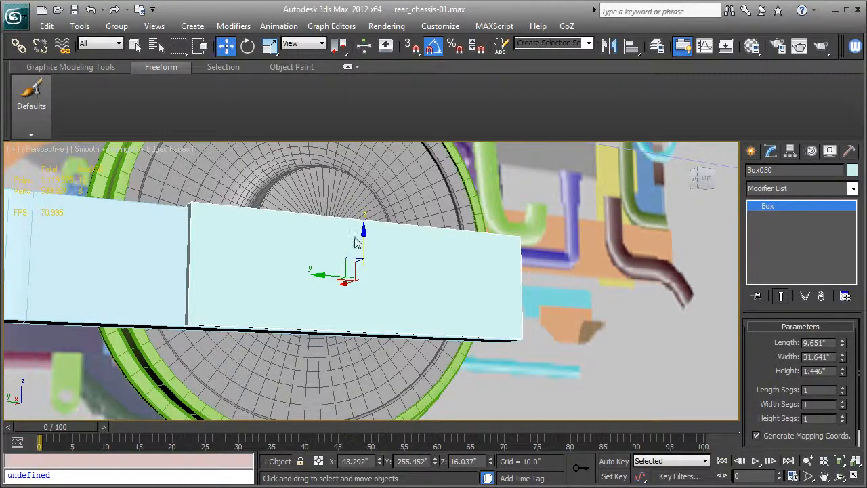
drag(363, 242, 362, 245)
Convert the box to an Editable Poly and activate its edge sub-object level
right_click(772, 206)
click(799, 305)
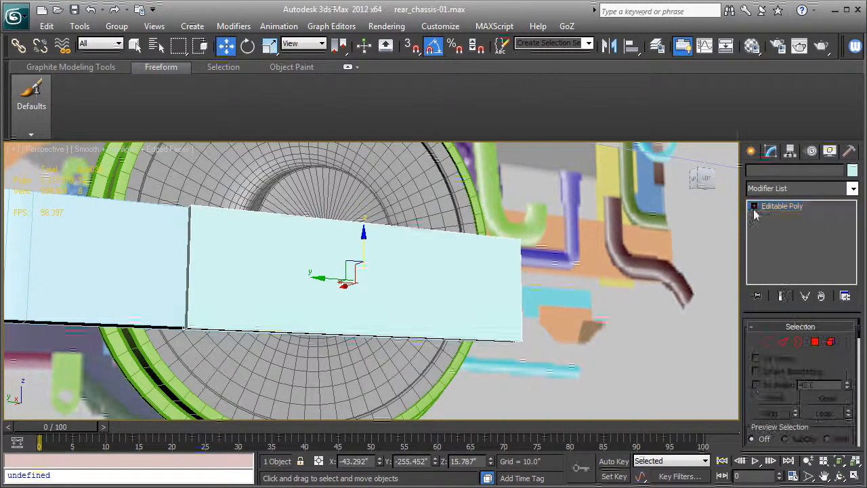
click(754, 206)
click(777, 228)
alt+middle_drag(458, 278, 470, 290)
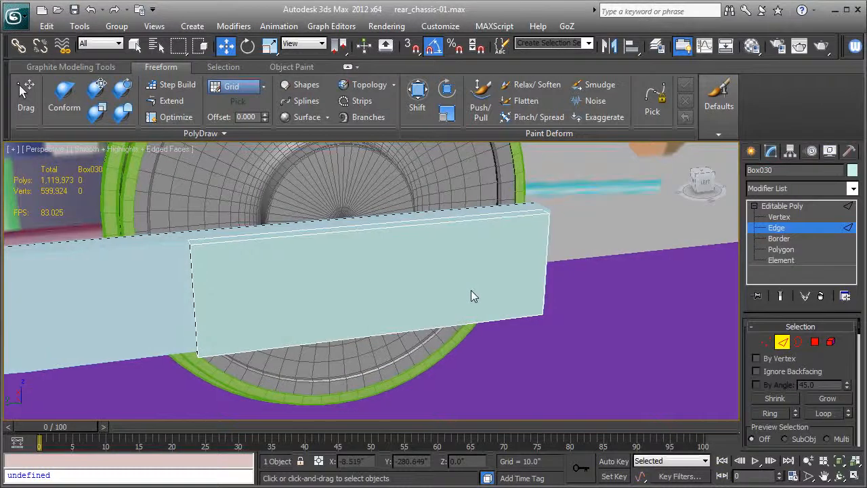
Add Swift Loop cuts across the box: one near each end, two closely spaced pairs in between, and one in the middle
click(81, 68)
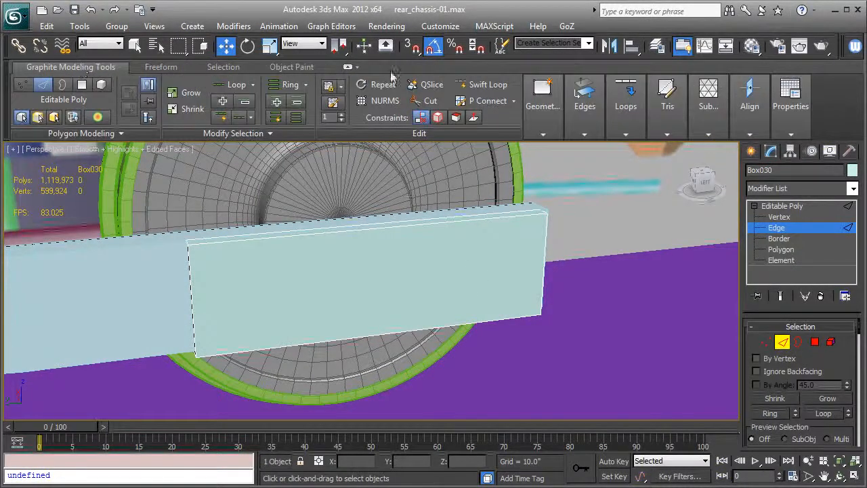
click(482, 84)
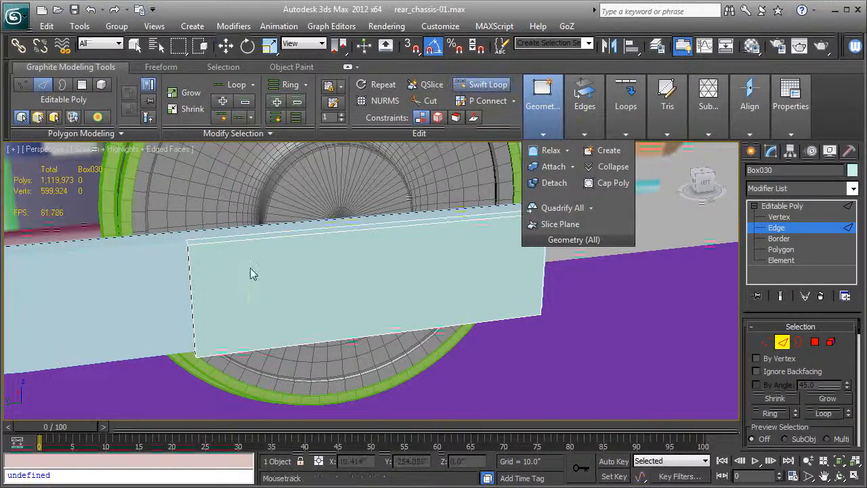
click(207, 262)
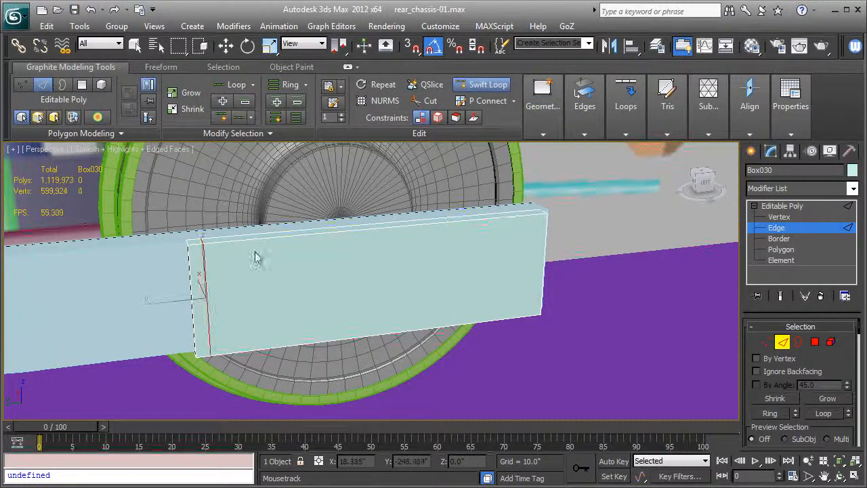
click(540, 224)
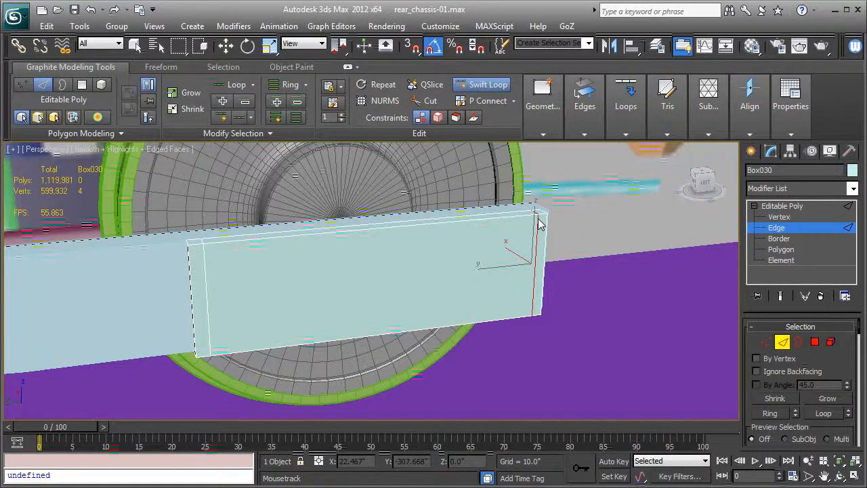
click(293, 242)
click(303, 241)
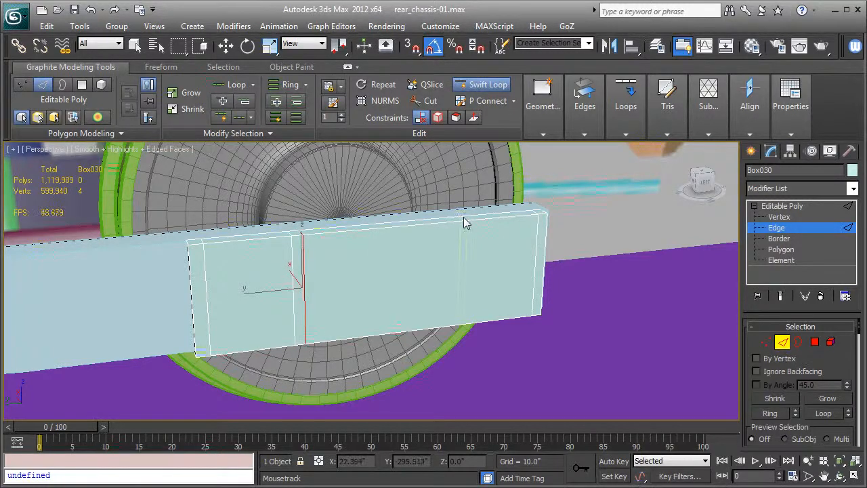
click(465, 220)
click(458, 221)
click(373, 228)
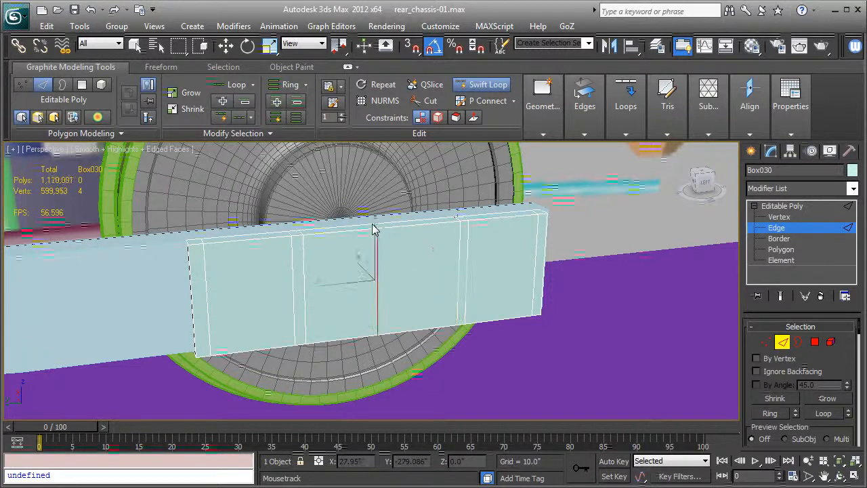
key(w)
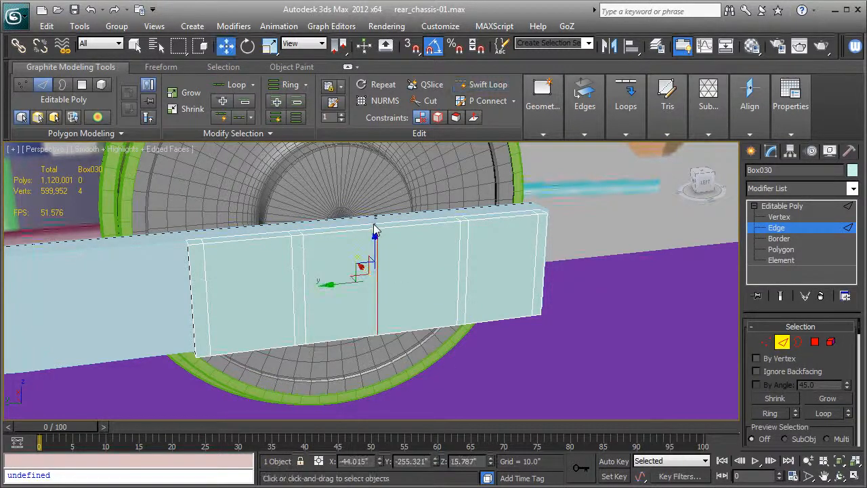
Extrude the four narrow vertical polygon strips on the box's outer face by about 0.631"
click(780, 249)
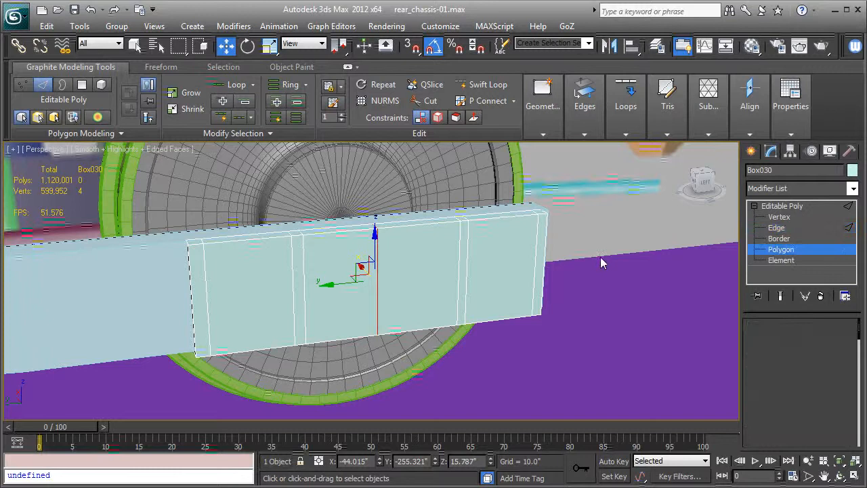
click(538, 270)
ctrl+click(466, 285)
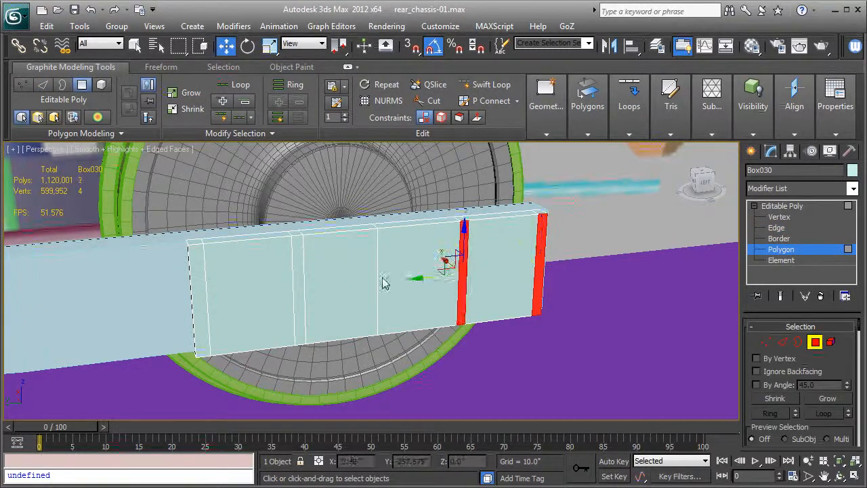
ctrl+click(297, 287)
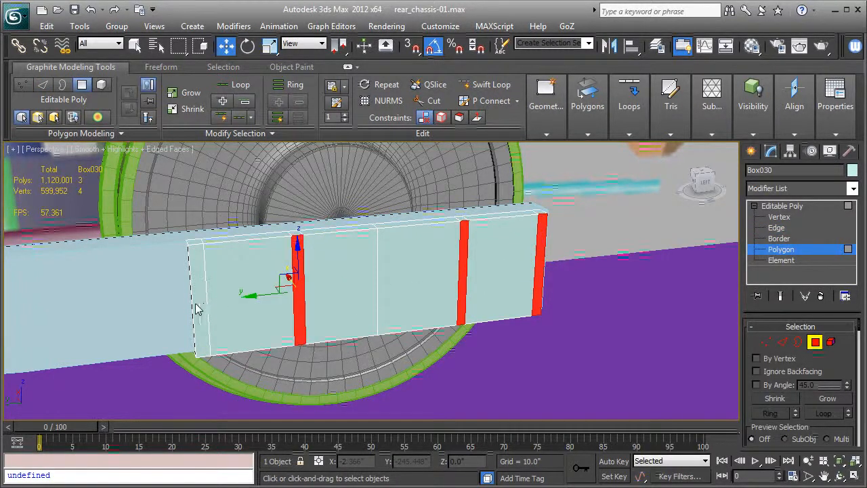
ctrl+click(196, 309)
scroll(813, 380, down, 5)
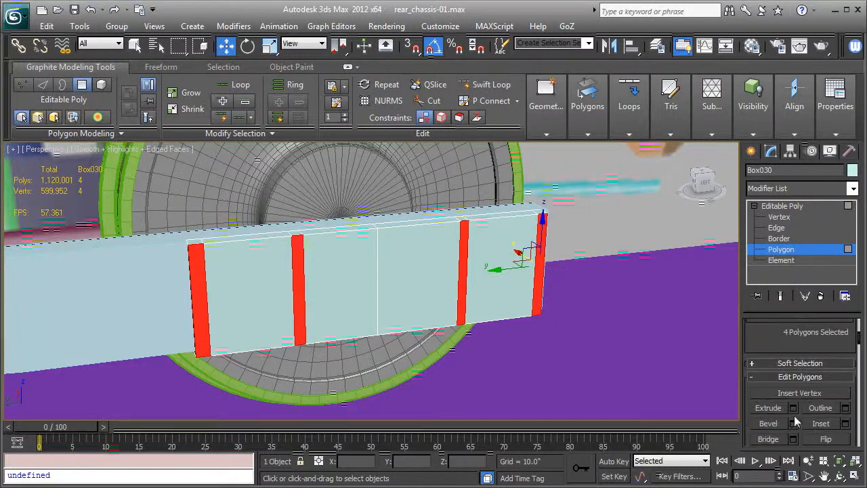
click(794, 409)
right_click(385, 307)
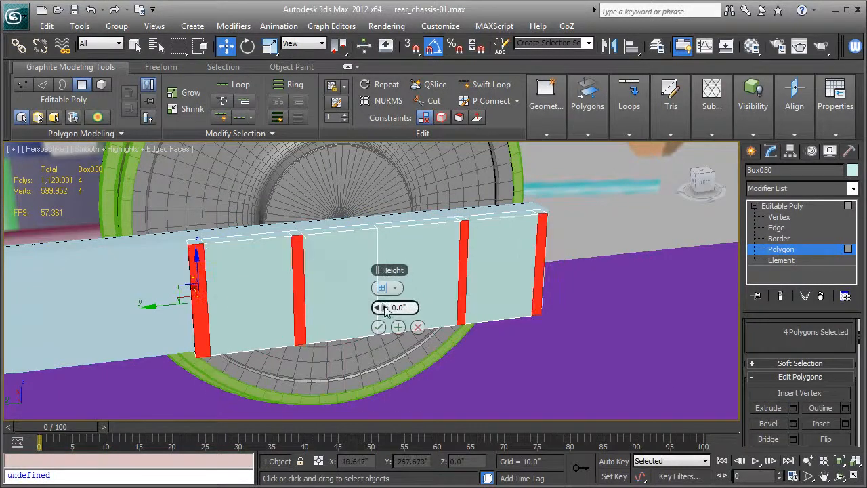
drag(385, 308, 383, 306)
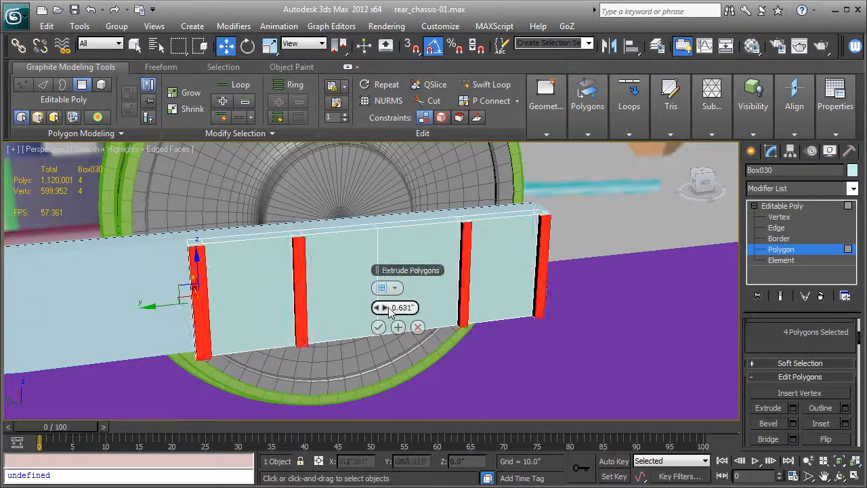
click(379, 327)
Chamfer the border edges of the four extruded strips' outer faces by 0.09"
alt+middle_drag(386, 332, 522, 288)
scroll(494, 304, up, 3)
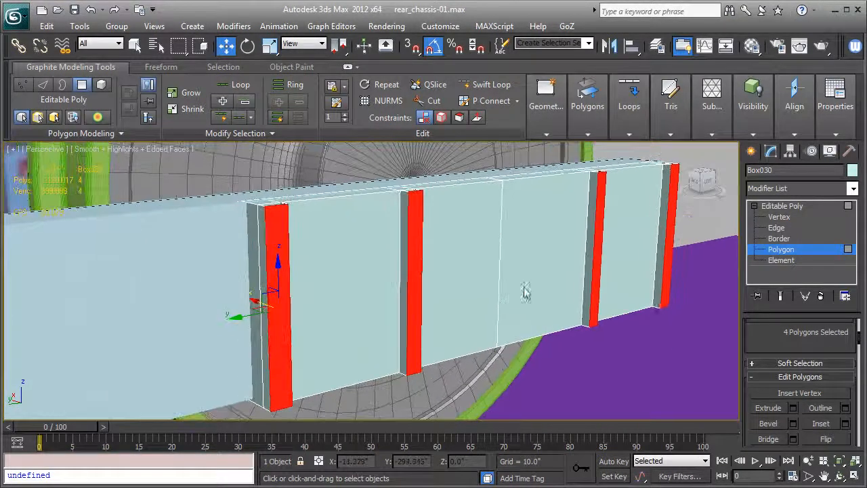
scroll(793, 395, up, 3)
scroll(793, 394, up, 1)
click(784, 339)
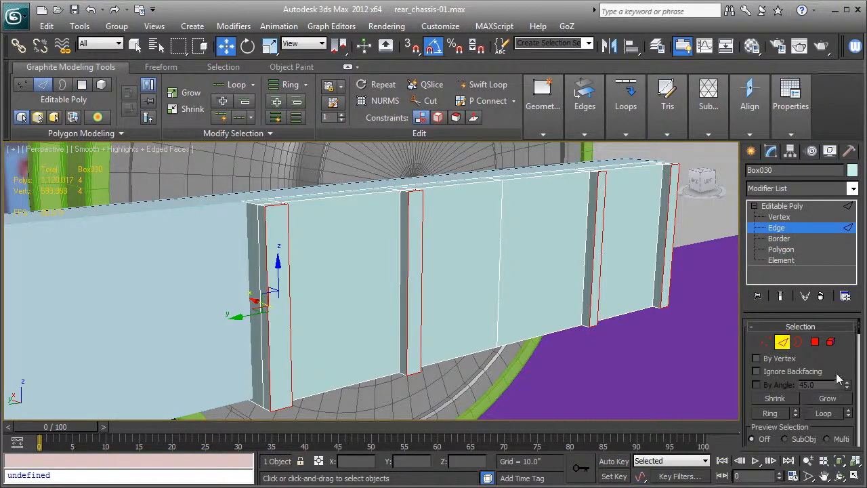
scroll(813, 373, down, 5)
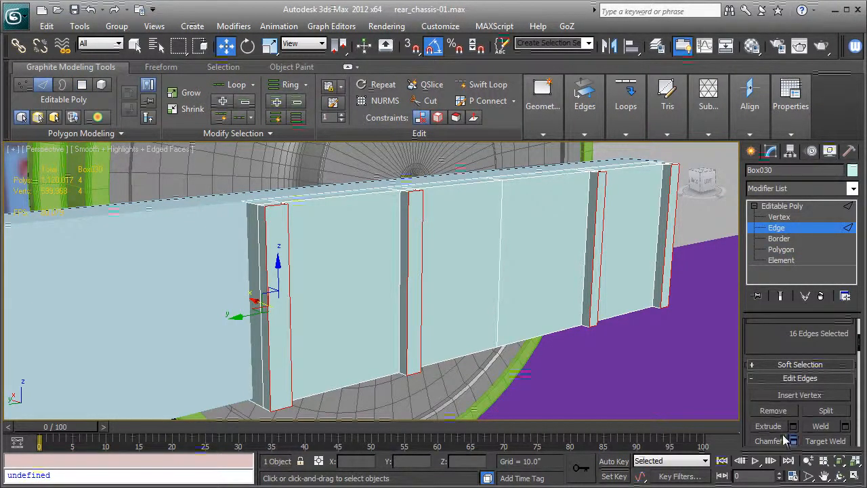
click(794, 439)
right_click(387, 291)
drag(387, 290, 388, 292)
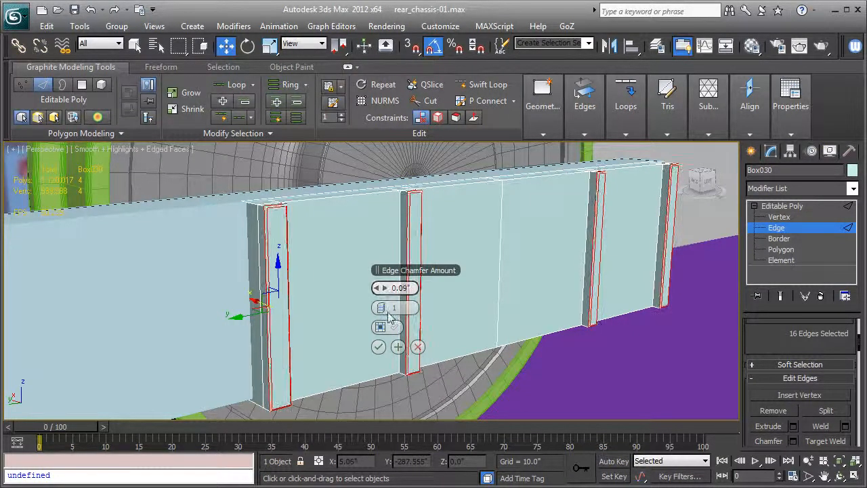
click(378, 346)
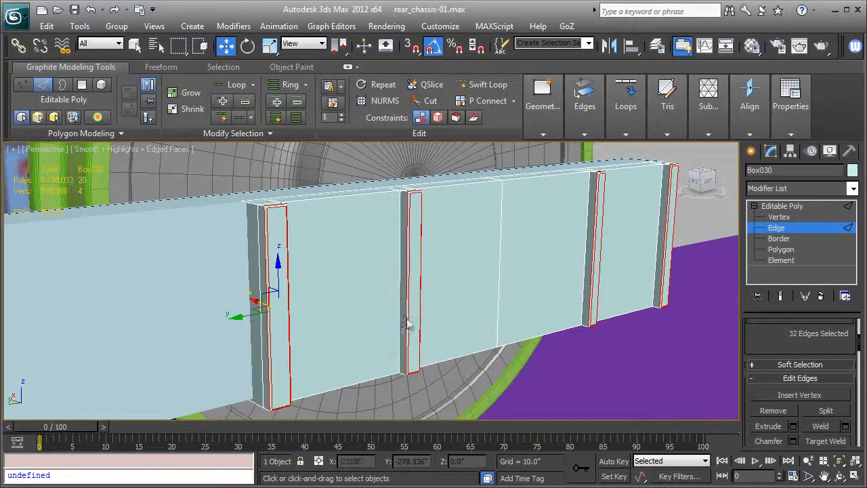
Leave edge editing, turn off the edged-faces display, and review the ribbed plate on the swing arm
click(780, 208)
key(F4)
scroll(609, 226, down, 3)
alt+middle_drag(608, 231, 575, 232)
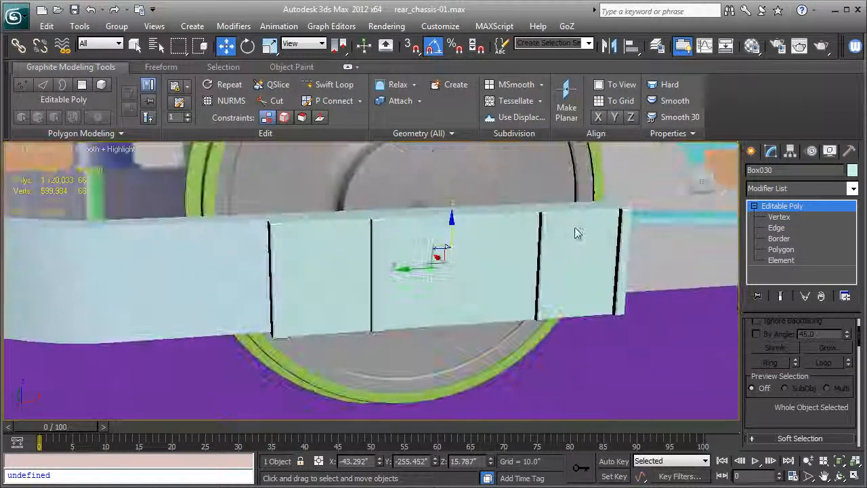
scroll(574, 230, down, 8)
middle_drag(436, 271, 457, 344)
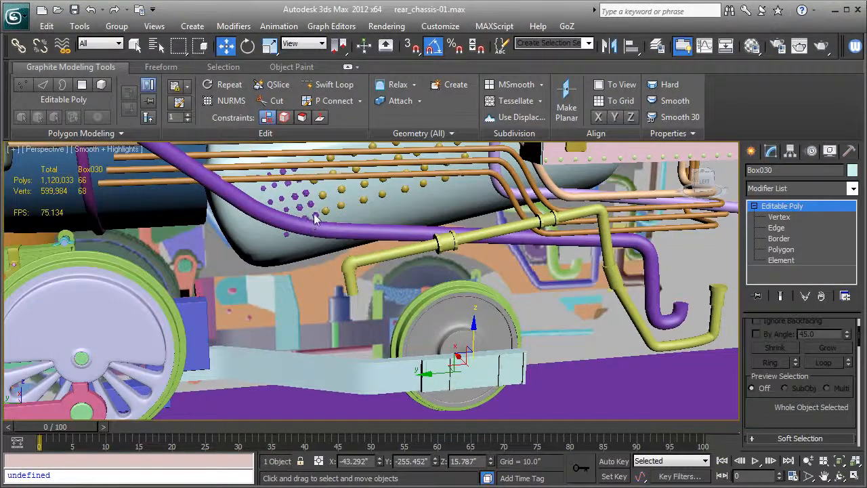
Copy one bolt from the bolt group behind the purple pipe and move the copy down and back to the ribbed plate
click(314, 217)
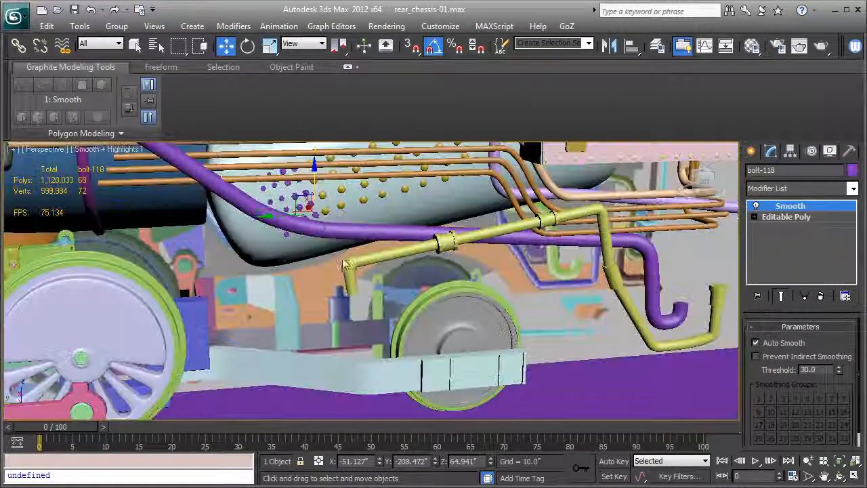
click(311, 303)
shift+drag(318, 283, 319, 349)
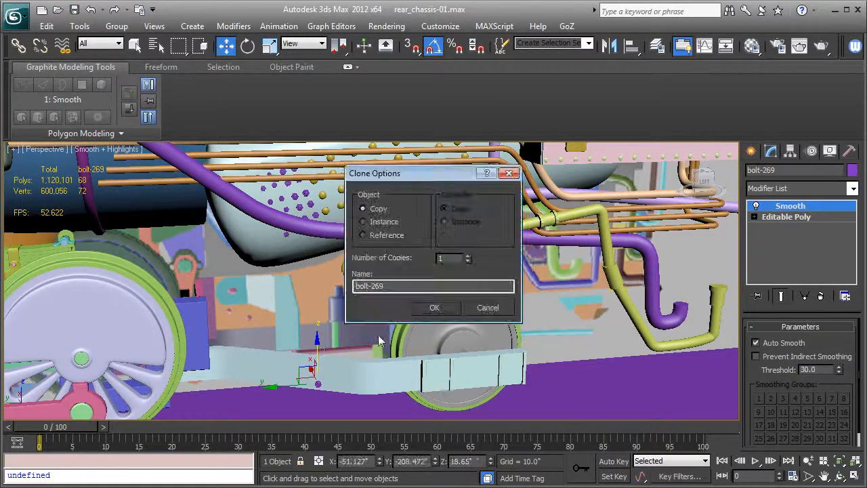
click(433, 307)
drag(274, 392, 401, 382)
Rotate the copied bolt so that it sits square to the swing arm's ribbed plate
key(z)
alt+middle_drag(432, 341, 508, 308)
scroll(463, 320, down, 5)
scroll(432, 293, down, 2)
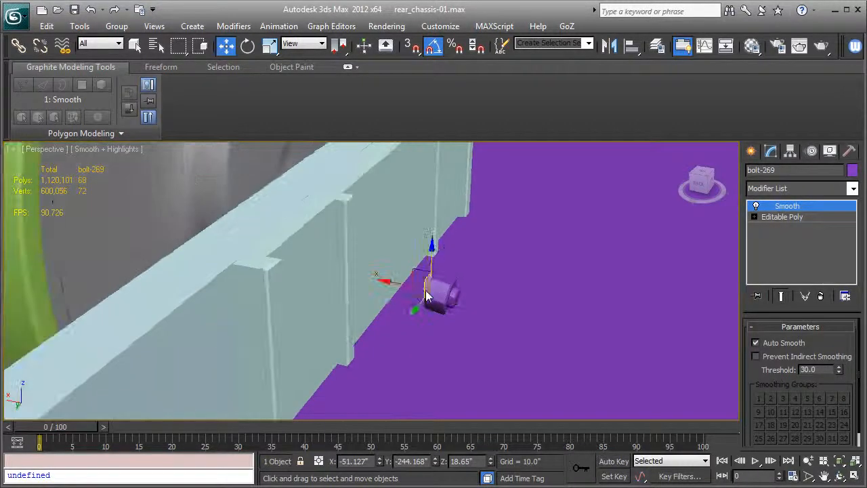
alt+middle_drag(411, 290, 443, 251)
key(e)
drag(441, 234, 434, 233)
alt+middle_drag(456, 263, 422, 315)
key(w)
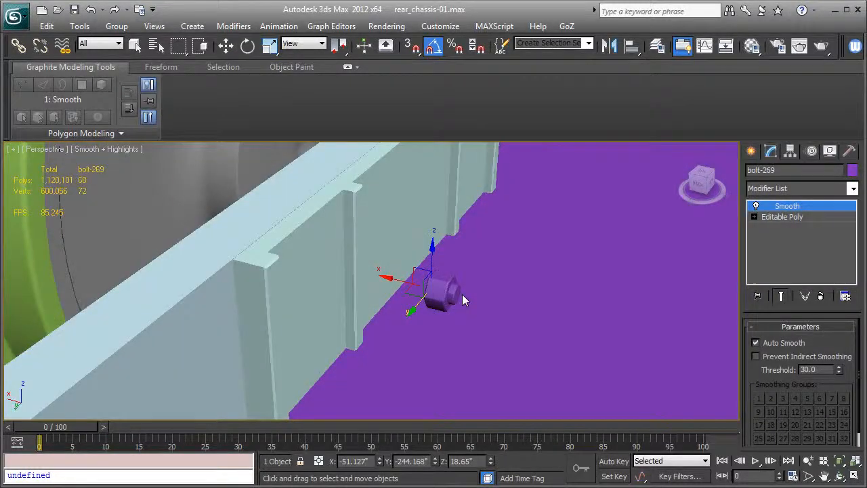
Move the bolt onto the plate's outer face in the upper rear corner of the front ribbed bay
drag(398, 283, 264, 241)
alt+middle_drag(264, 241, 269, 264)
drag(268, 259, 320, 258)
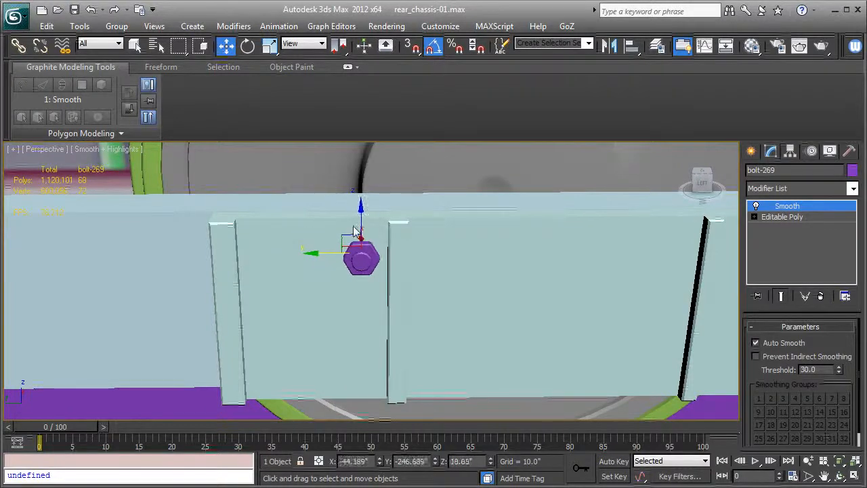
Copy the bolt downward, and copy that pair toward the front so the front bay has a bolt in each corner
mouse_move(361, 216)
shift+mouse_down()
mouse_move(357, 329)
mouse_move(238, 321)
shift+mouse_up()
click(436, 306)
click(434, 308)
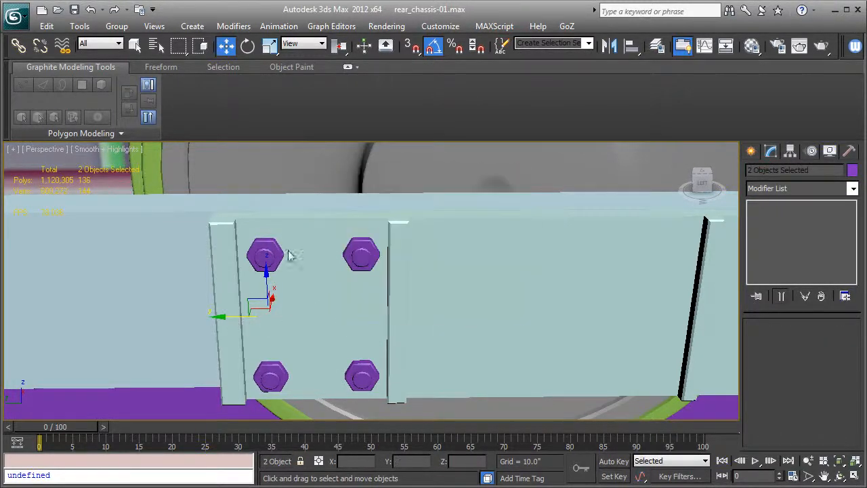
Copy the upper front bolt and place the copy in the centre of the four corner bolts
click(265, 254)
shift+drag(265, 254, 293, 258)
click(433, 308)
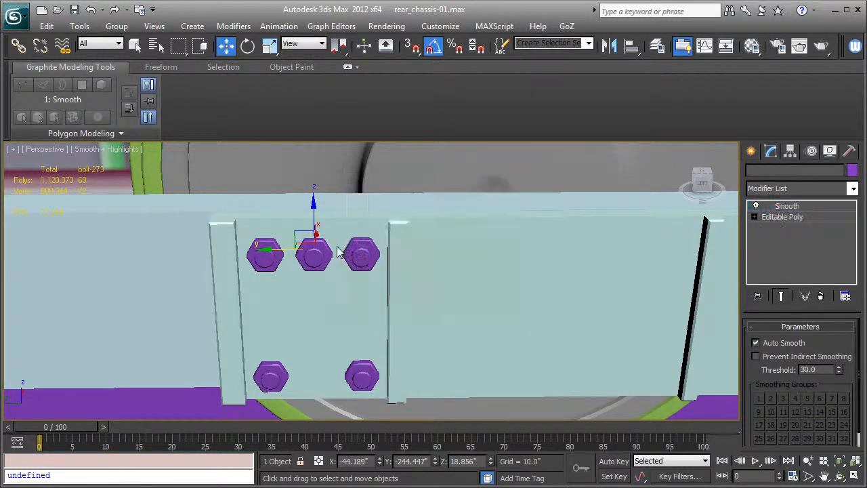
drag(313, 212, 326, 305)
Rotate the front bay's bolts individually by small amounts so their hex heads sit at varied angles
key(e)
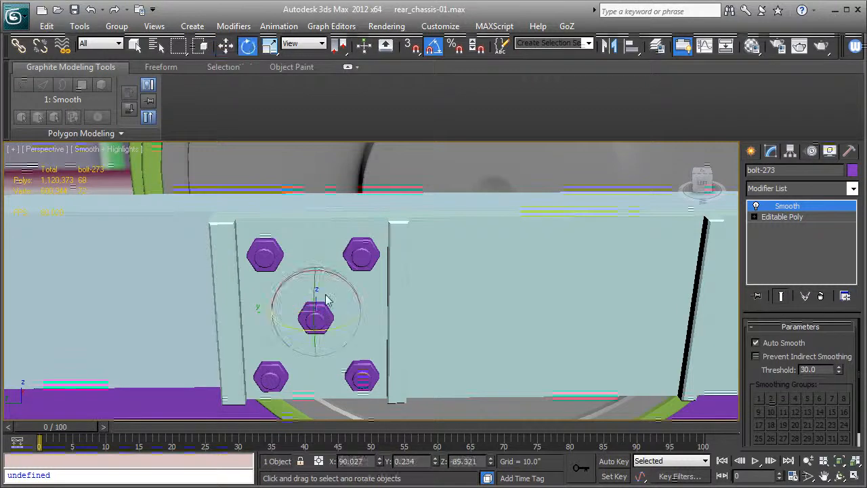
click(361, 254)
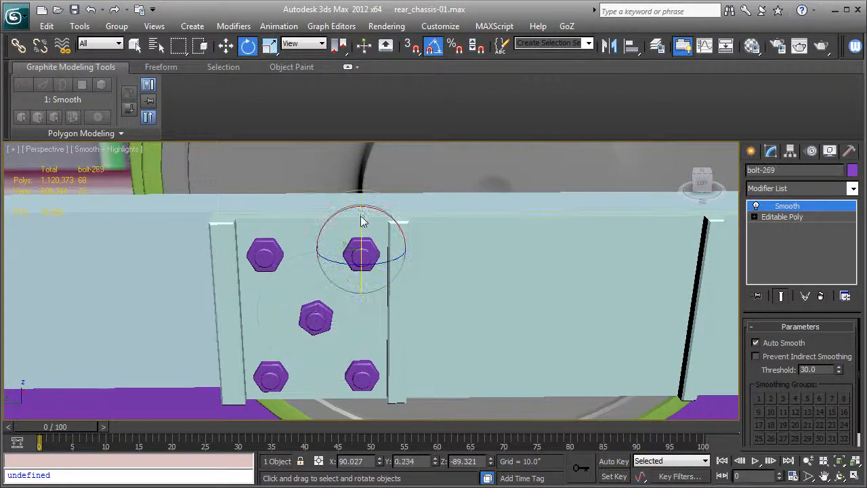
drag(348, 209, 339, 210)
click(263, 261)
key(ctrl+z)
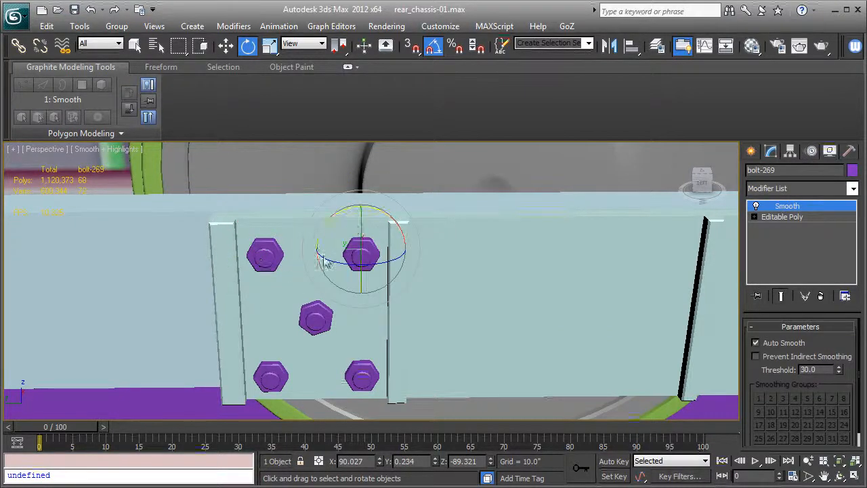
drag(339, 219, 302, 283)
click(276, 264)
click(271, 376)
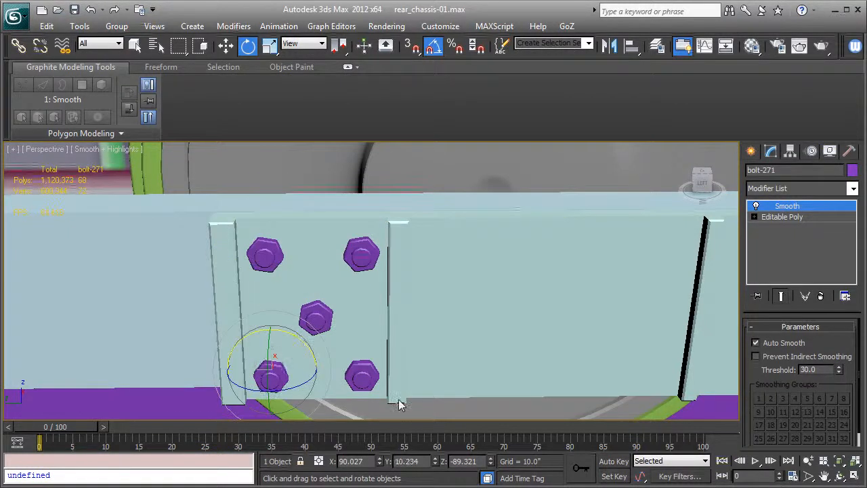
click(362, 376)
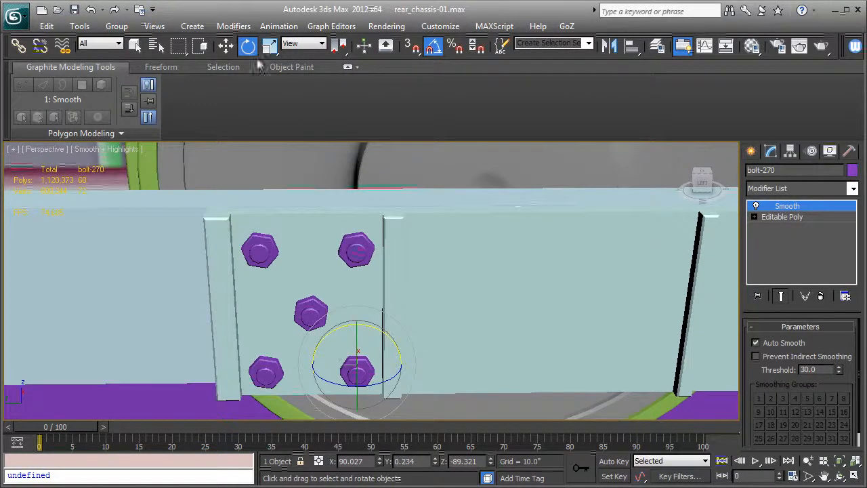
Select all five bolts in wireframe display and copy them about 22.84" along Y into the plate's rear ribbed bay
click(227, 46)
key(F3)
ctrl+click(318, 261)
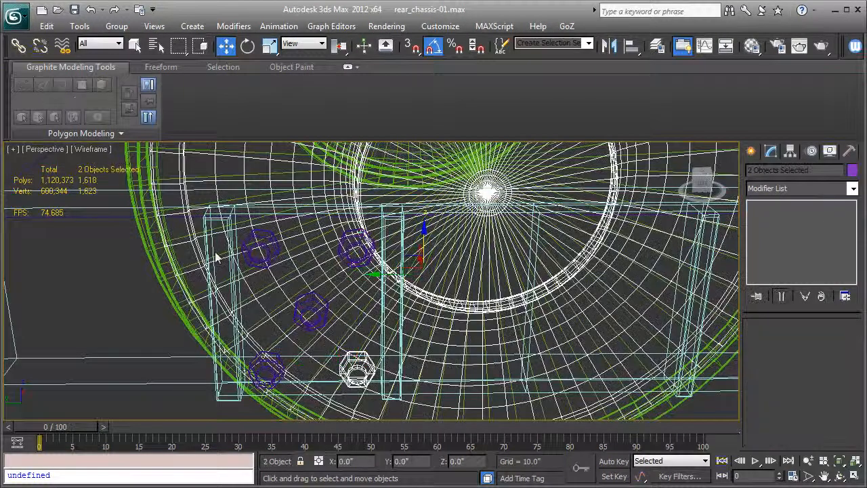
key(ctrl+z)
ctrl+click(320, 321)
ctrl+click(274, 365)
ctrl+click(270, 256)
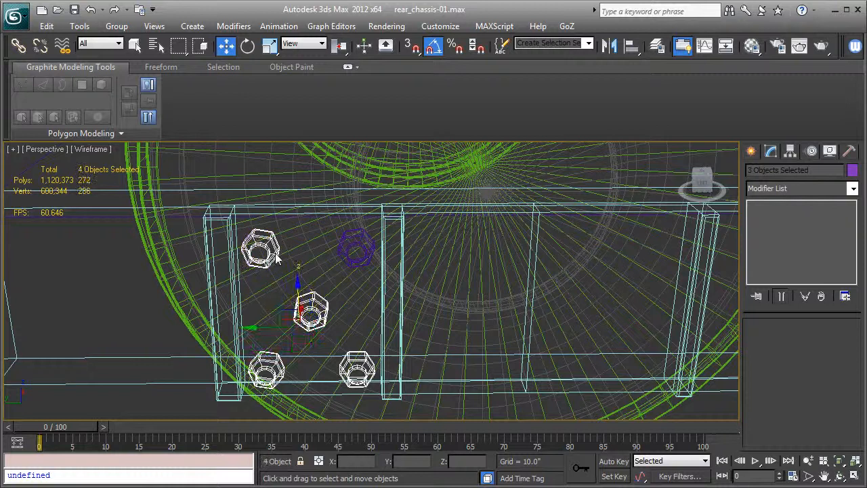
ctrl+click(344, 261)
key(F3)
scroll(298, 307, down, 3)
mouse_move(244, 304)
shift+mouse_down()
mouse_move(561, 304)
mouse_move(554, 307)
shift+mouse_up()
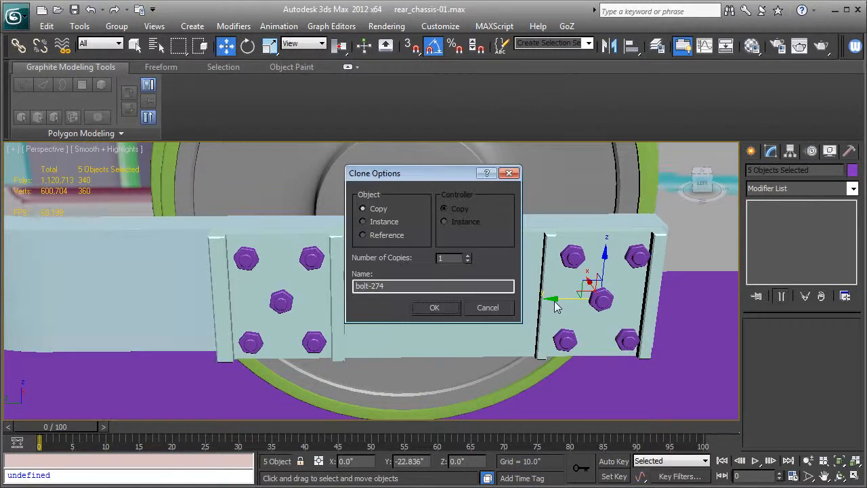
click(435, 307)
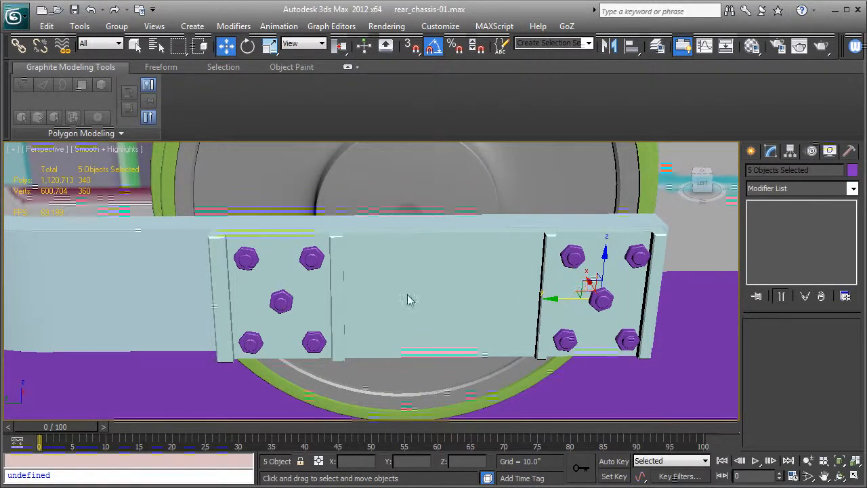
Select the leaf spring assembly above the driving wheels with its brackets, clamp and pins, and copy it back toward the rear wheel
scroll(420, 313, down, 2)
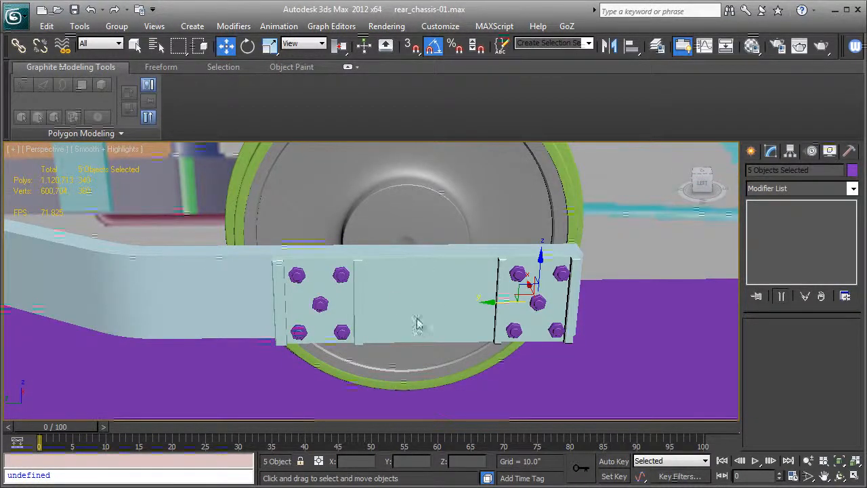
middle_drag(144, 253, 395, 343)
scroll(395, 342, down, 3)
middle_drag(109, 254, 401, 359)
scroll(309, 287, up, 3)
middle_drag(309, 288, 435, 324)
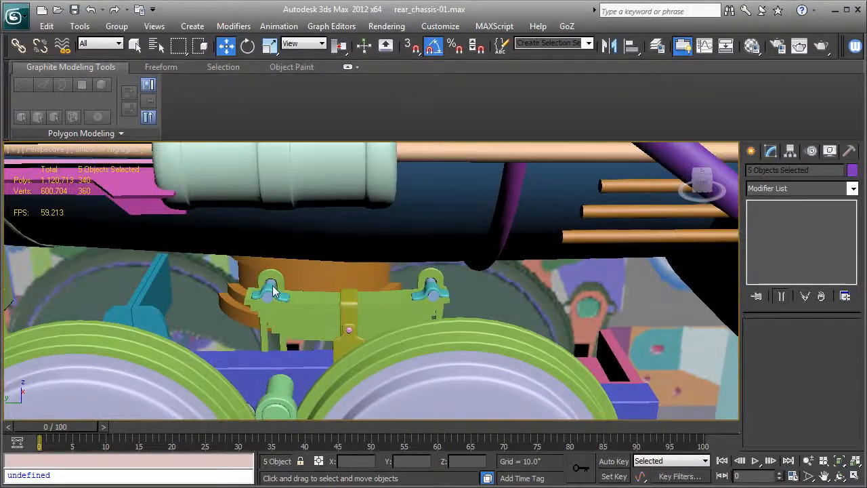
click(273, 285)
ctrl+click(309, 302)
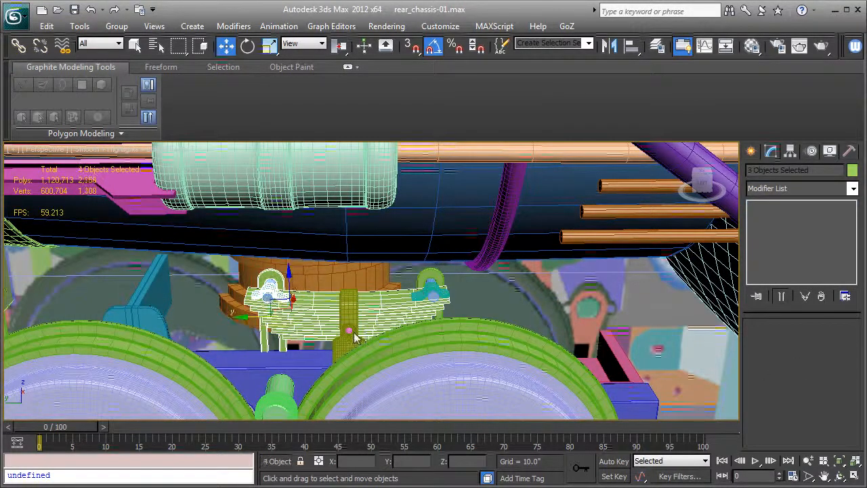
ctrl+click(350, 316)
ctrl+click(427, 295)
ctrl+click(432, 297)
ctrl+click(427, 275)
alt+middle_drag(317, 347, 375, 347)
scroll(374, 346, up, 3)
ctrl+click(367, 348)
ctrl+click(365, 368)
middle_drag(359, 386, 232, 288)
scroll(231, 288, down, 4)
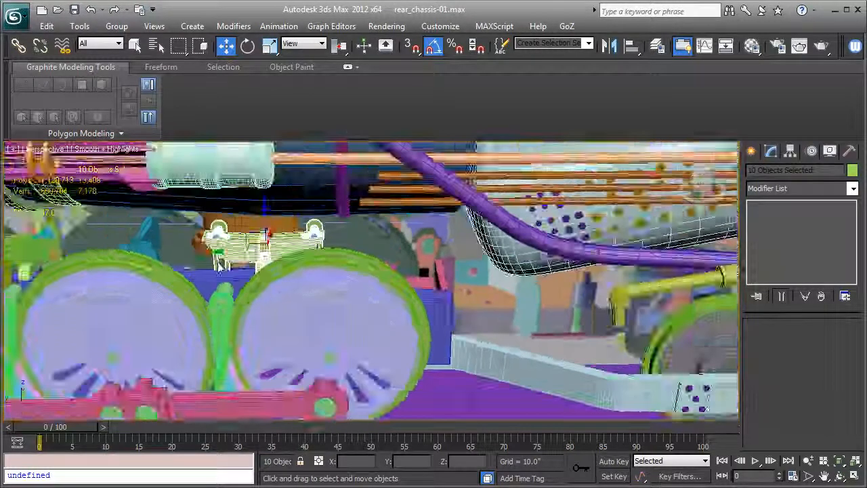
drag(256, 268, 550, 264)
click(434, 308)
Lower the copied spring assembly to the rear wheel and shift it about 10.76" along X to meet the swing arm plate
alt+middle_drag(590, 301, 590, 254)
drag(574, 234, 610, 301)
key(z)
alt+middle_drag(603, 331, 533, 294)
scroll(425, 254, down, 5)
drag(373, 216, 375, 333)
middle_drag(376, 334, 246, 291)
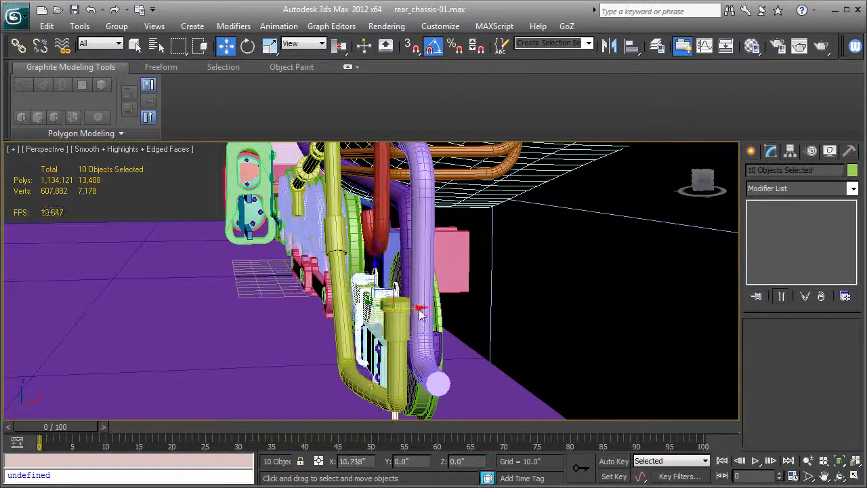
alt+middle_drag(402, 313, 504, 308)
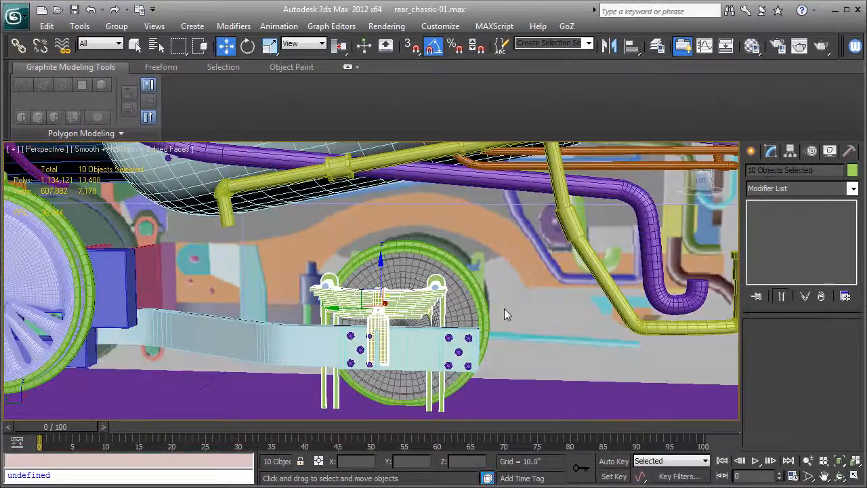
Centre the spring assembly lengthwise between the plate's two bolt groups and lower it slightly
key(z)
scroll(487, 328, down, 2)
drag(333, 223, 371, 225)
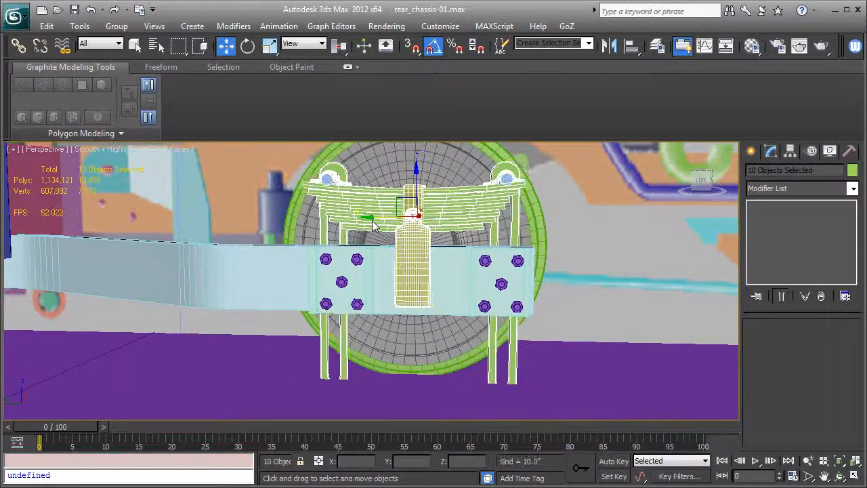
drag(418, 187, 418, 196)
Examine in shaded and wireframe display how the spring assembly and its hanging brackets fit the swing arm
alt+middle_drag(409, 229, 432, 257)
scroll(432, 257, up, 3)
key(F3)
key(F3)
scroll(303, 345, down, 2)
key(F3)
middle_drag(303, 345, 294, 280)
scroll(294, 280, down, 2)
key(F3)
key(F3)
Shorten the front spring bracket by raising its spline's lower vertices to just below the swing arm, and return to its Bevel modifier
click(337, 317)
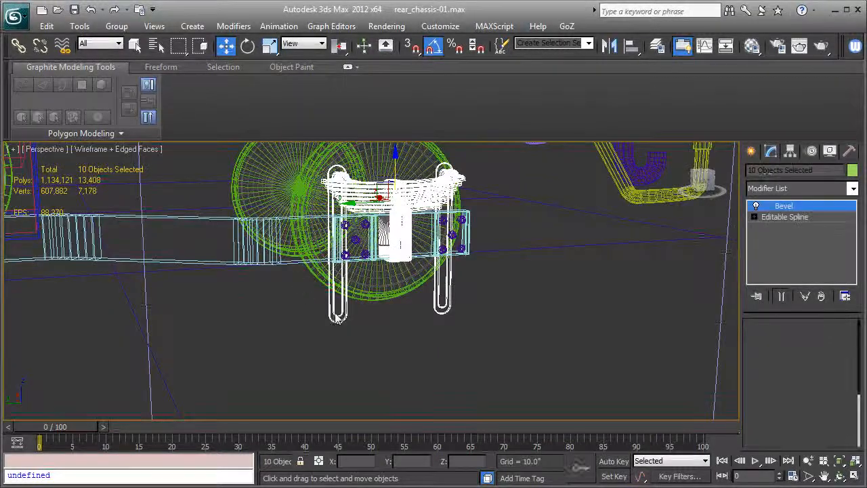
click(337, 317)
click(754, 217)
click(779, 217)
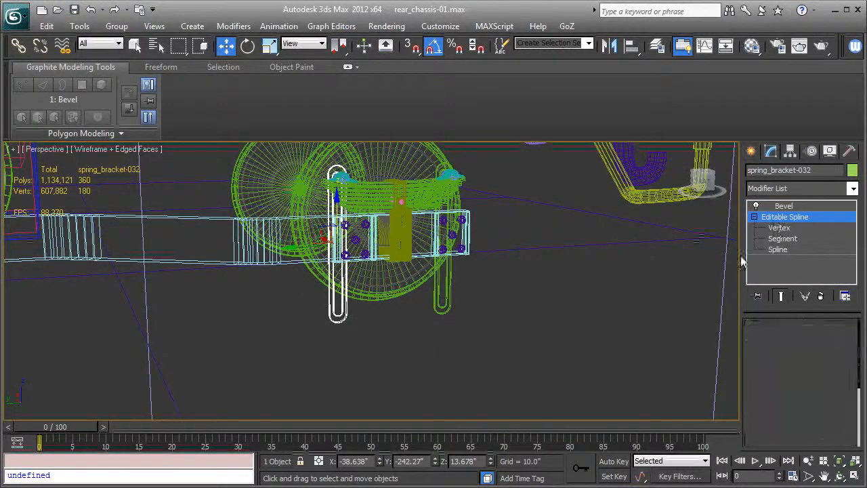
key(1)
mouse_move(359, 357)
mouse_down()
mouse_move(305, 291)
mouse_move(332, 232)
mouse_up()
key(F3)
click(784, 217)
click(784, 205)
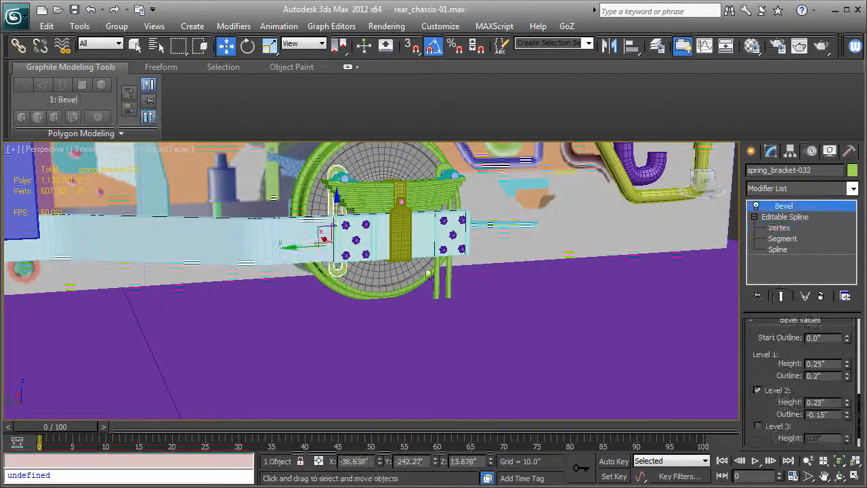
Shorten the rear spring bracket by raising its spline's lower vertices about 8.97", and return to its Bevel modifier
click(439, 287)
key(F3)
click(754, 217)
click(779, 228)
mouse_move(489, 349)
mouse_down()
mouse_move(401, 266)
mouse_move(435, 249)
mouse_move(435, 236)
mouse_up()
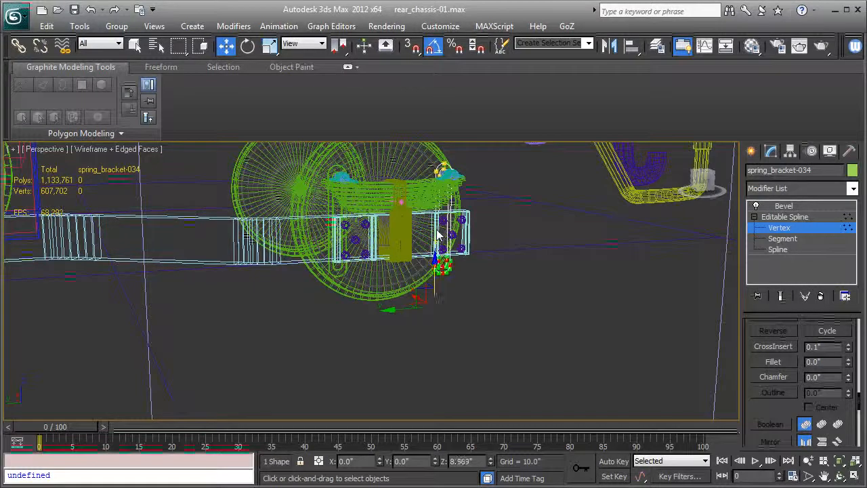
key(F3)
click(794, 217)
click(786, 207)
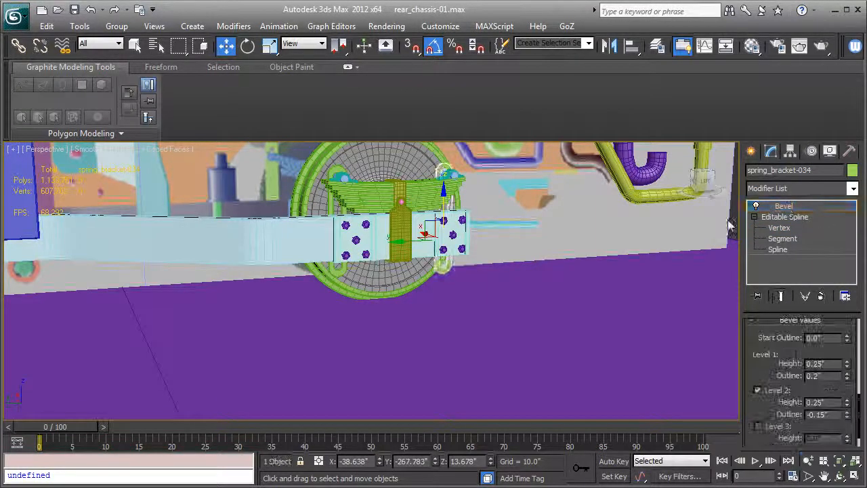
Turn off the edged-faces display and review the spring assembly on the swing arm and the whole locomotive
key(F4)
middle_drag(552, 229, 549, 280)
scroll(498, 280, up, 3)
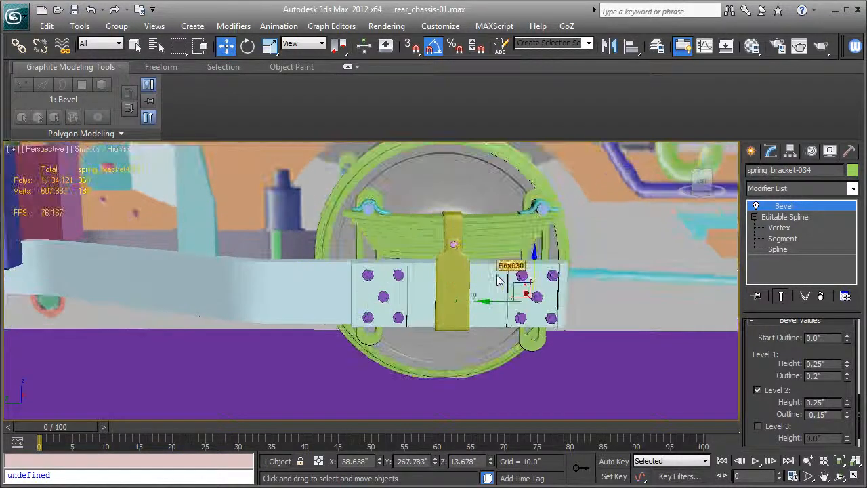
middle_drag(495, 260, 518, 282)
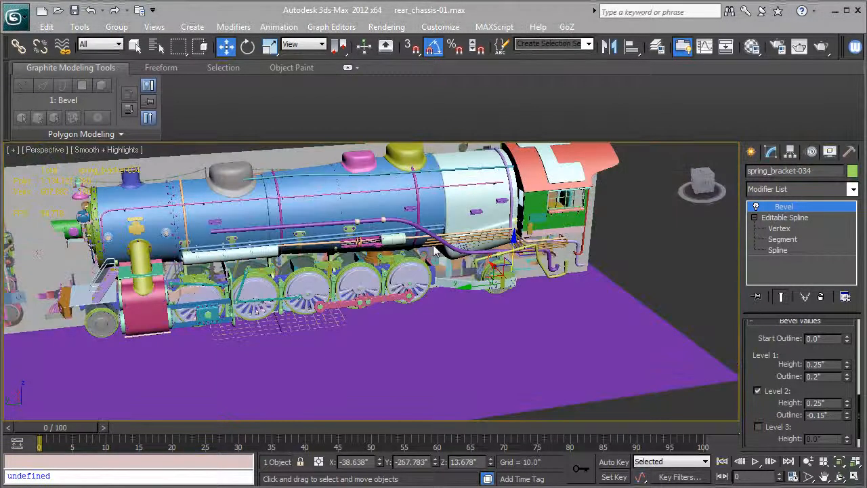
alt+middle_drag(466, 280, 575, 284)
scroll(474, 284, up, 3)
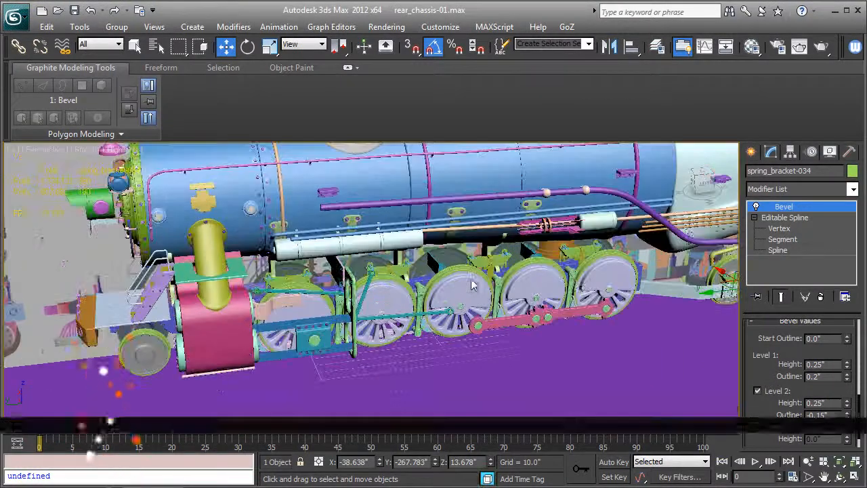
middle_drag(725, 291, 404, 279)
scroll(372, 254, up, 4)
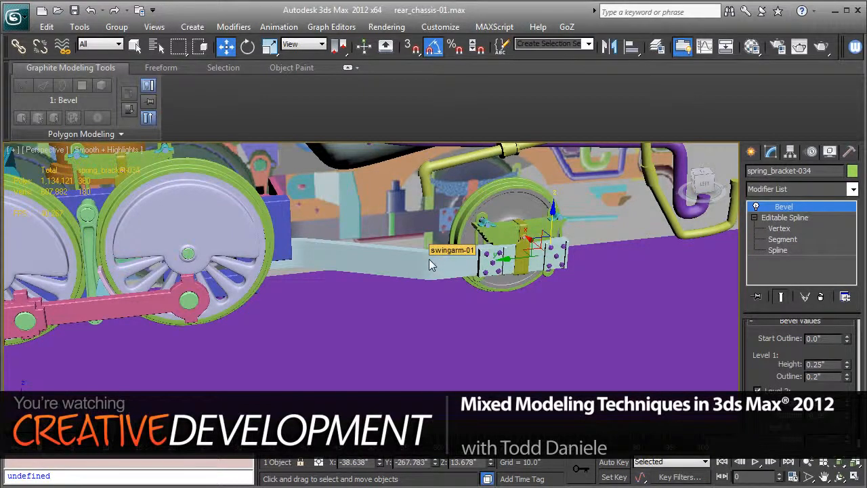
In the left view, start a line profile tracing the reference piston's narrow neck, about 3.8 inches high, and the shoulder below it
key(l)
scroll(552, 273, up, 3)
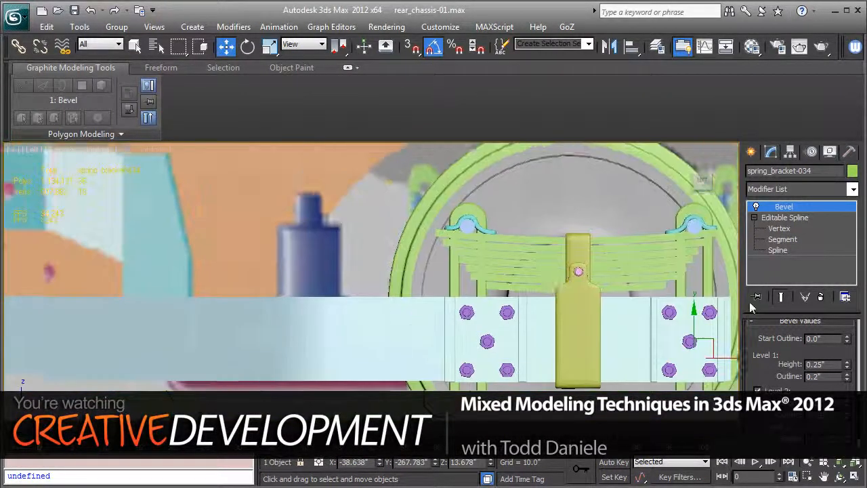
middle_drag(552, 272, 608, 277)
click(751, 152)
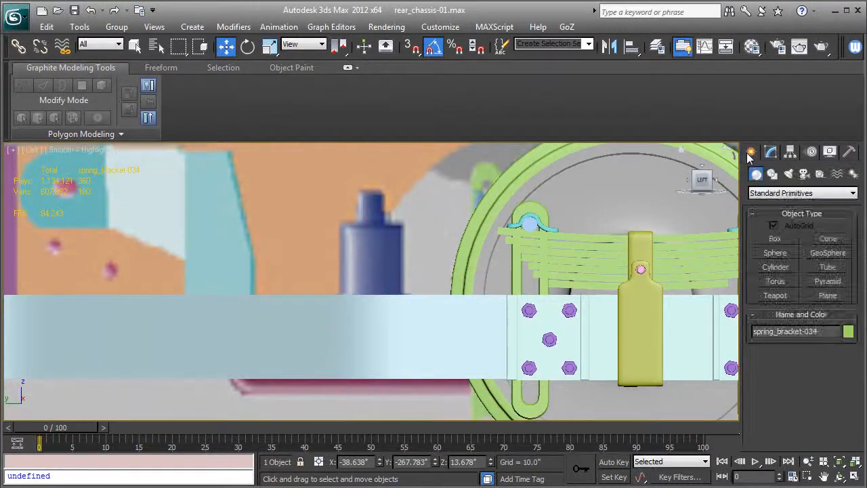
click(772, 174)
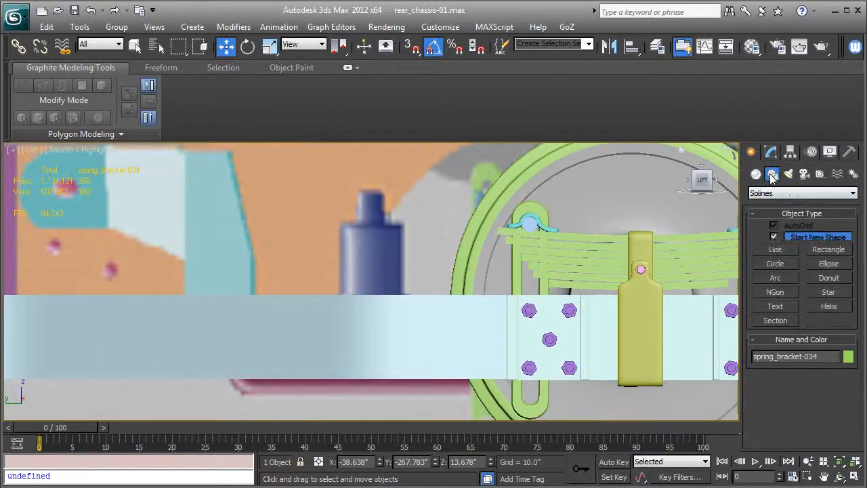
click(775, 249)
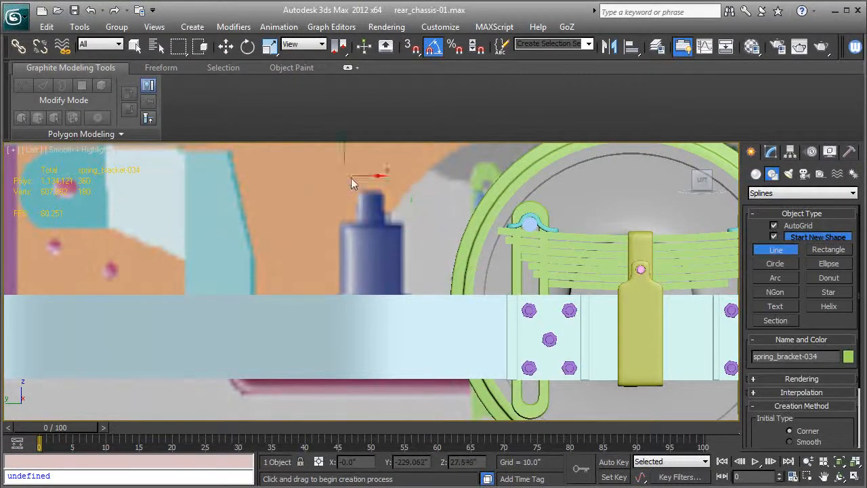
click(370, 196)
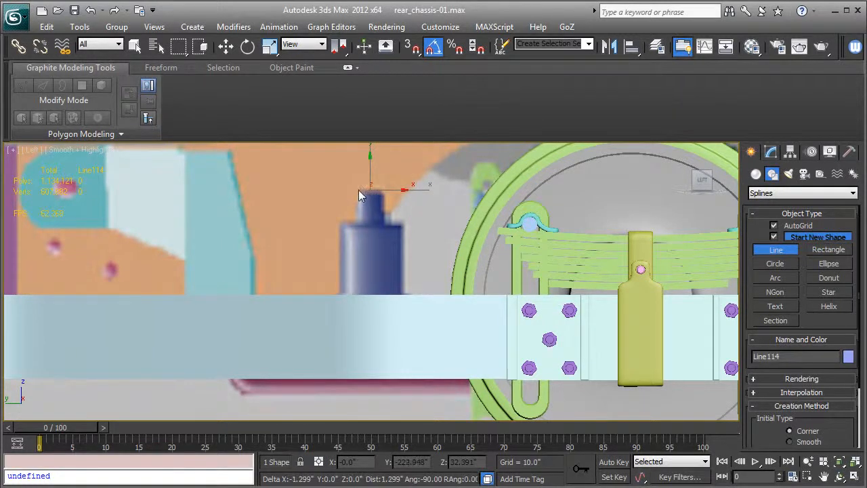
click(357, 191)
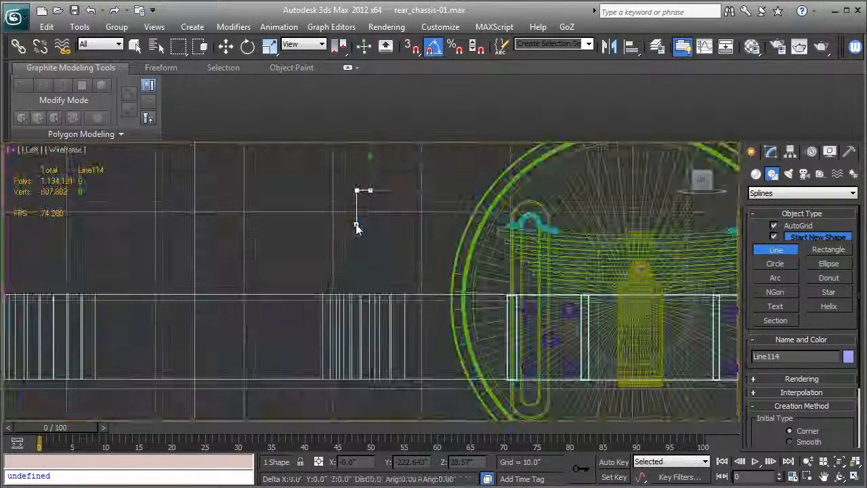
click(356, 223)
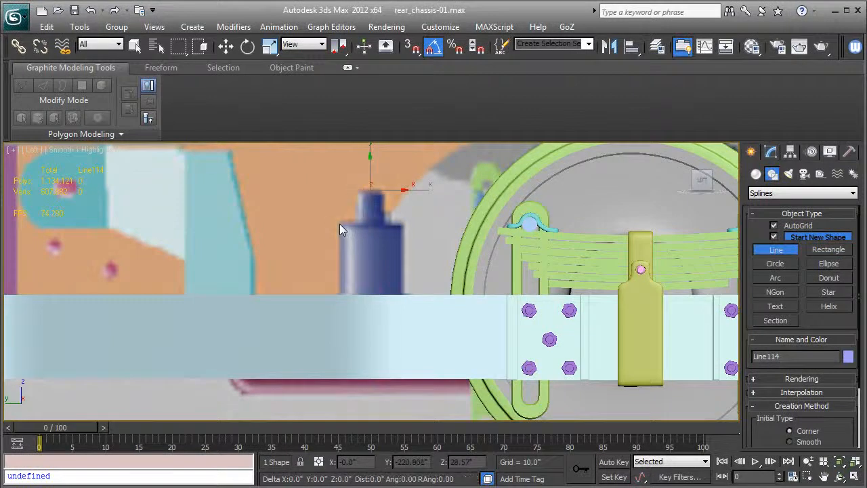
click(339, 223)
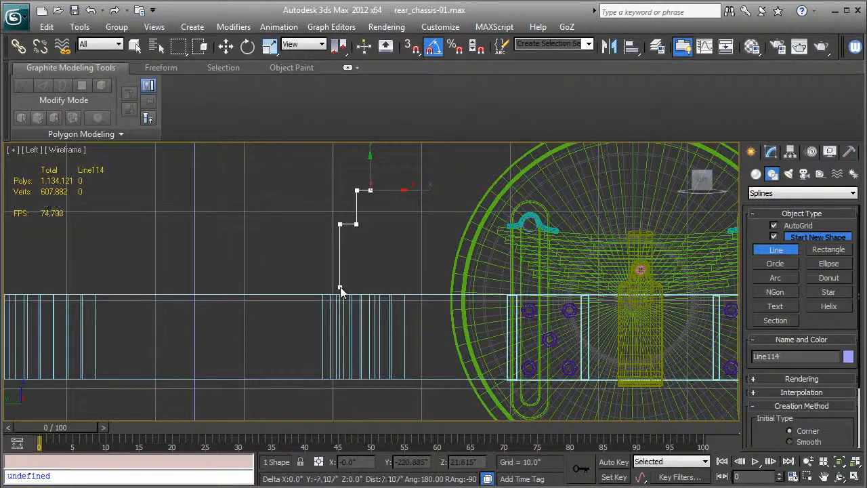
Finish the piston profile with a body side about 7 inches high, a thin flange and an underside about 4.1 inches long
click(340, 285)
key(F3)
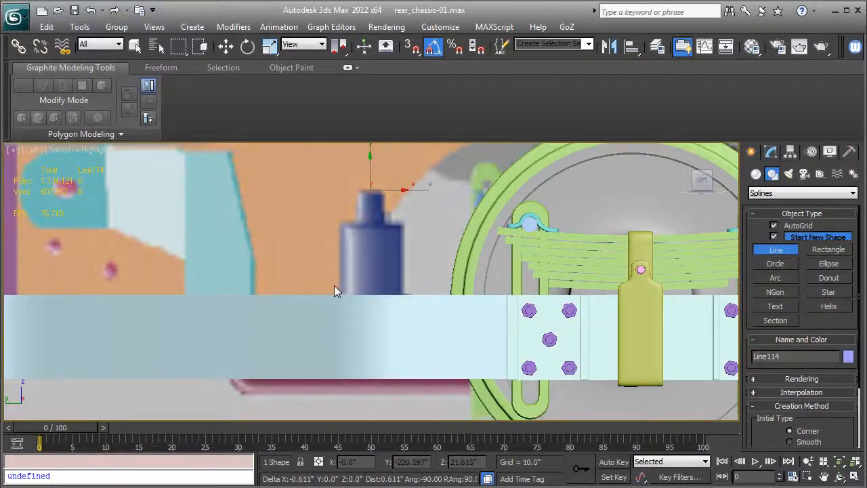
key(F3)
click(327, 286)
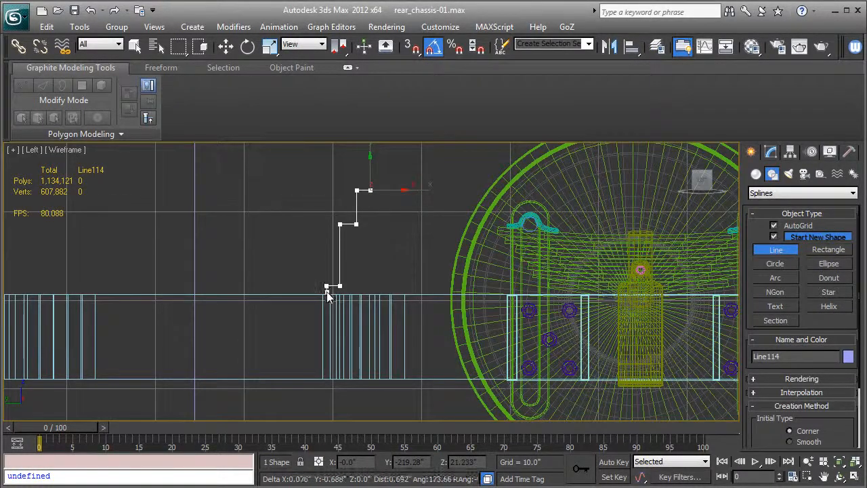
click(326, 293)
click(364, 293)
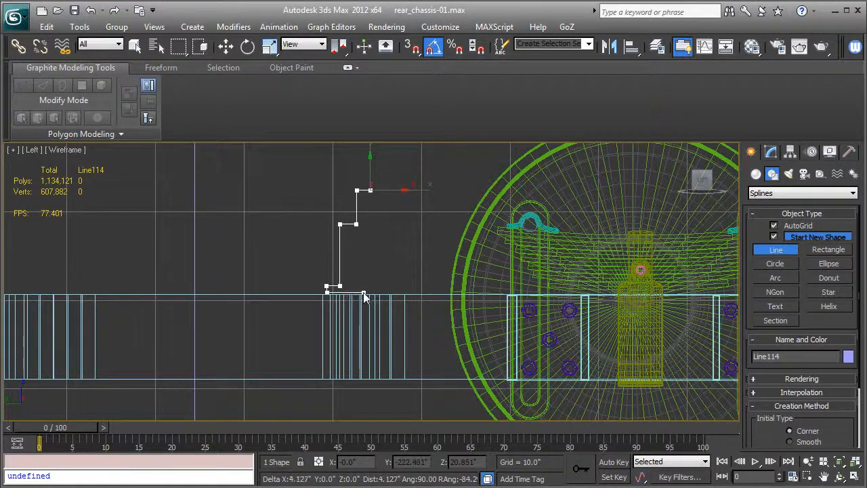
right_click(364, 292)
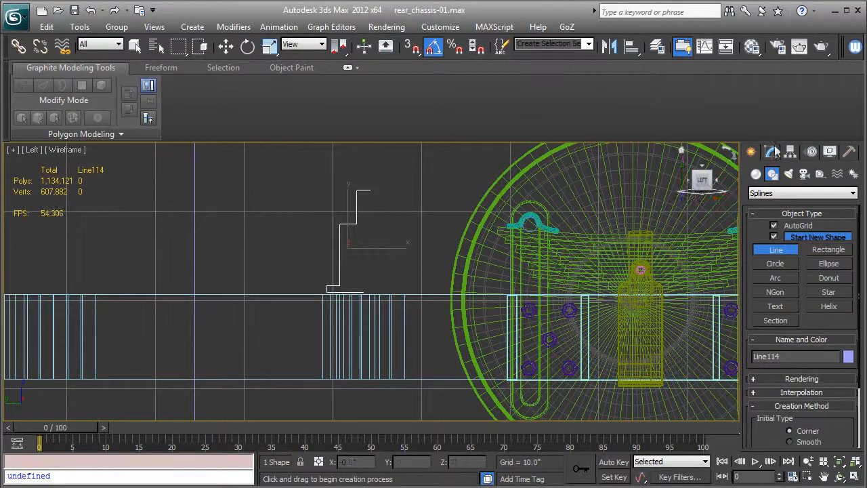
Apply a Lathe modifier to the piston profile, align its axis to Max and set 22 segments
click(770, 152)
click(768, 189)
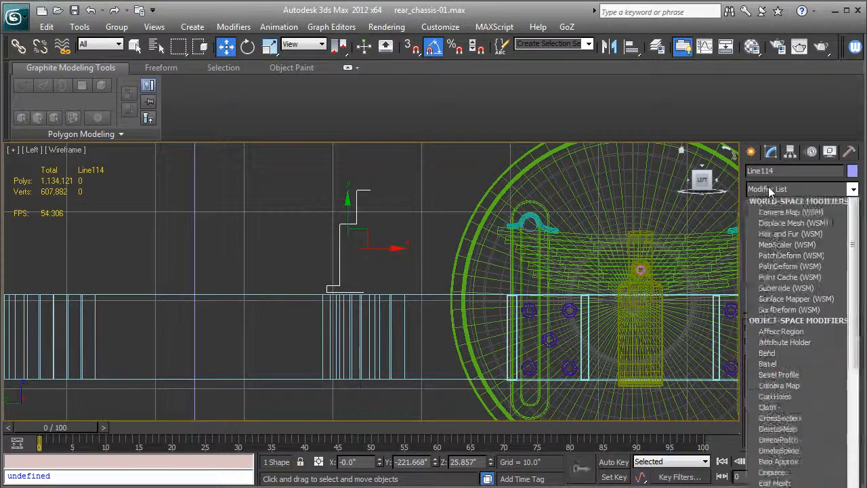
scroll(769, 186, down, 4)
key(l)
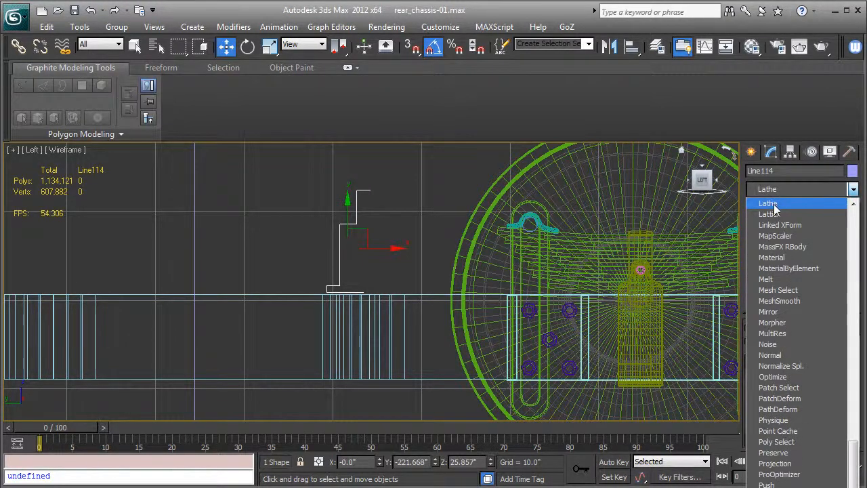
click(776, 204)
scroll(846, 407, down, 5)
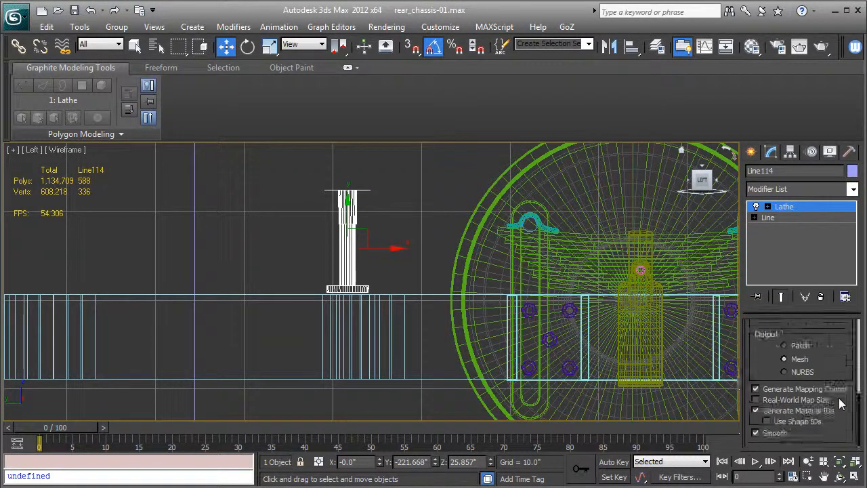
click(833, 378)
scroll(827, 399, up, 5)
double_click(811, 386)
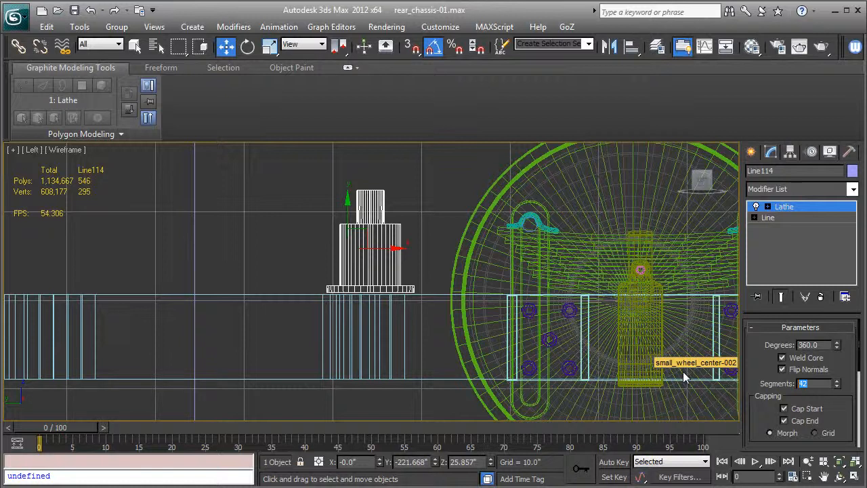
text(22)
key(Return)
In shaded perspective, move the lathed piston along X to about -38.674 inches so it stands over the swing arm
key(p)
key(p)
key(z)
key(z)
alt+middle_drag(299, 278, 412, 315)
scroll(352, 326, down, 4)
key(F3)
scroll(373, 312, down, 6)
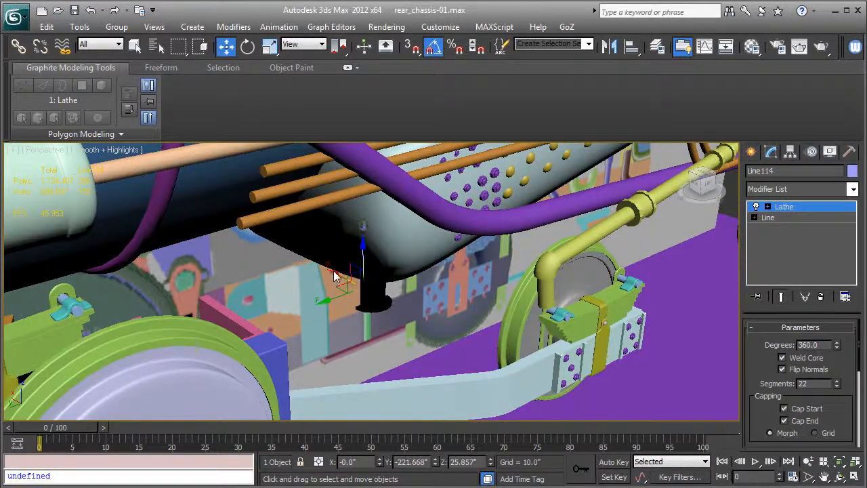
drag(334, 278, 456, 327)
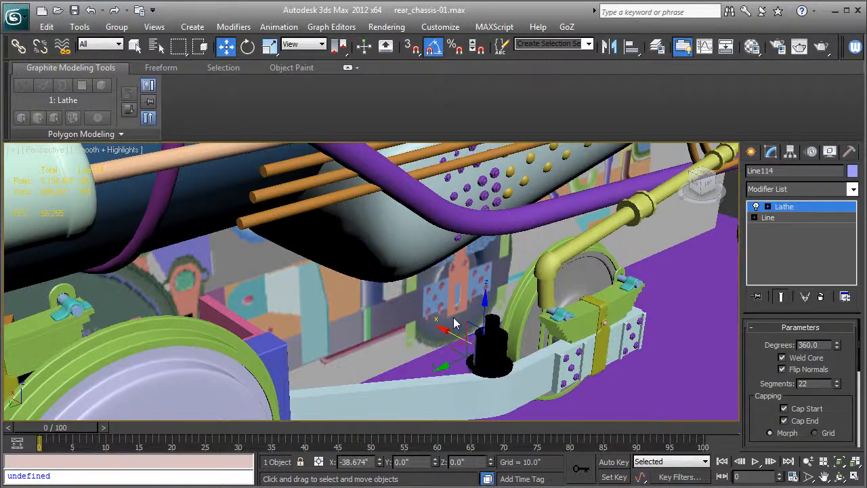
Turn off Flip Normals on the piston's lathe and lower the piston to about Z 25.579 inches on the swing arm
click(808, 369)
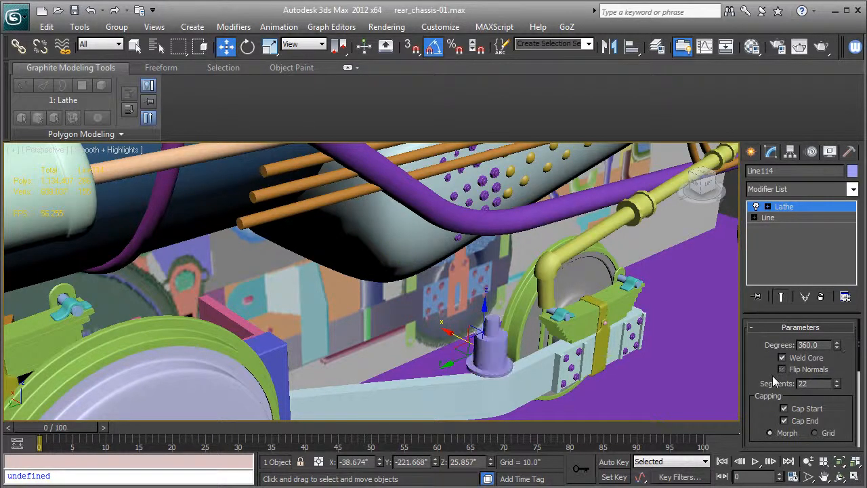
scroll(508, 299, up, 8)
scroll(506, 294, up, 2)
mouse_move(506, 294)
middle_down()
mouse_move(544, 310)
mouse_move(535, 291)
mouse_move(455, 282)
mouse_move(452, 260)
mouse_move(510, 280)
middle_up()
scroll(458, 253, down, 2)
scroll(510, 281, down, 2)
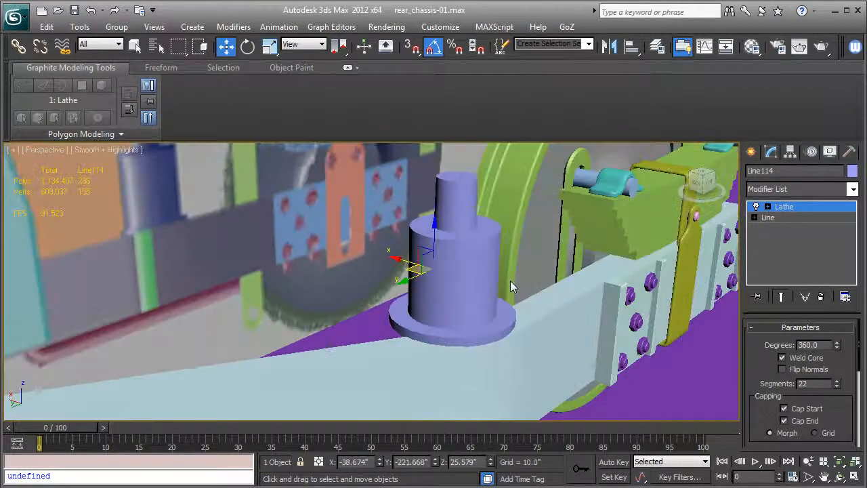
With the end result shown, fillet three profile vertices at the outer edges of the piston's neck, body and flange
key(F4)
key(F4)
key(F4)
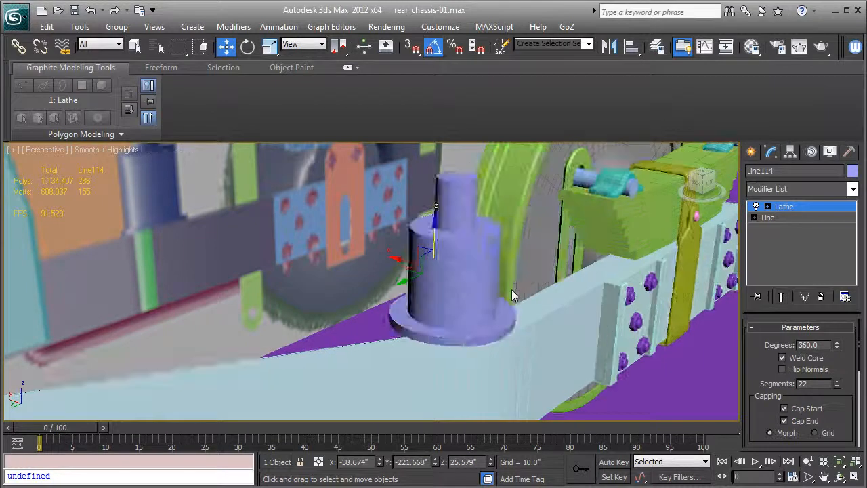
click(755, 217)
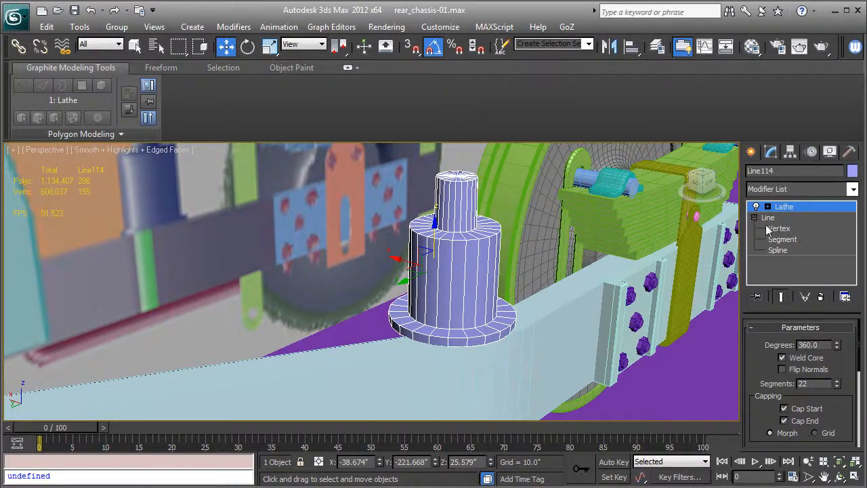
click(779, 228)
click(780, 298)
alt+middle_drag(505, 338, 456, 333)
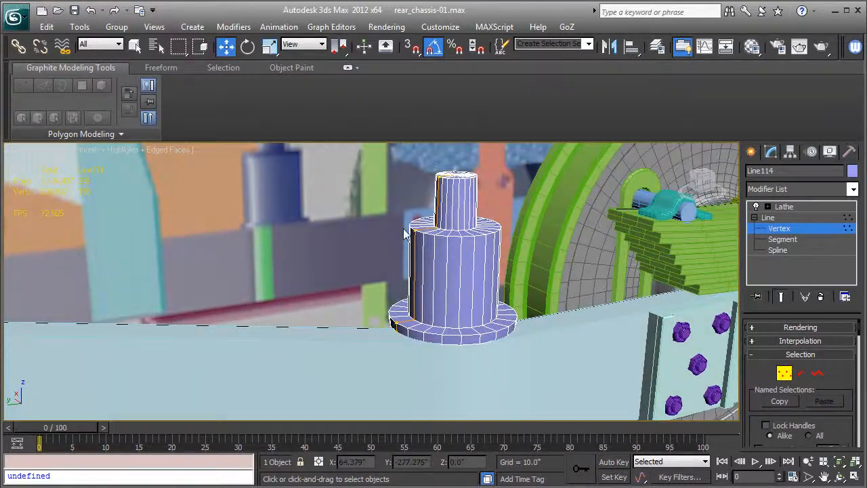
drag(416, 234, 418, 237)
drag(390, 310, 398, 325)
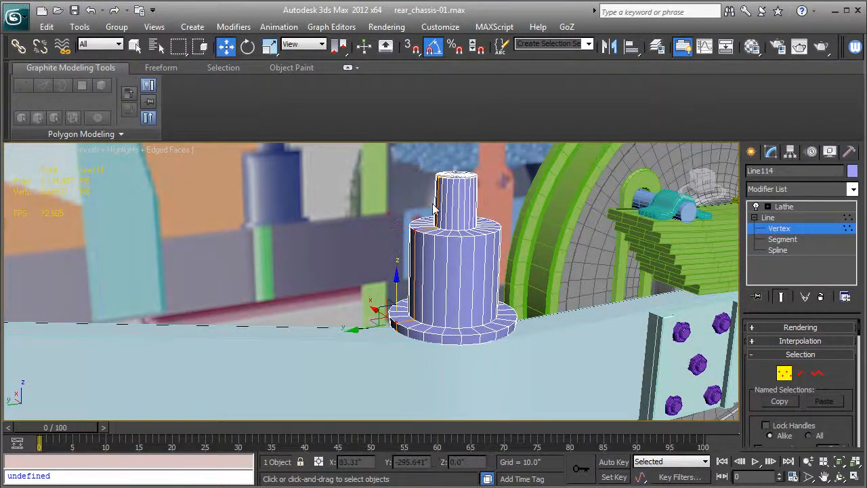
click(416, 231)
scroll(759, 386, down, 10)
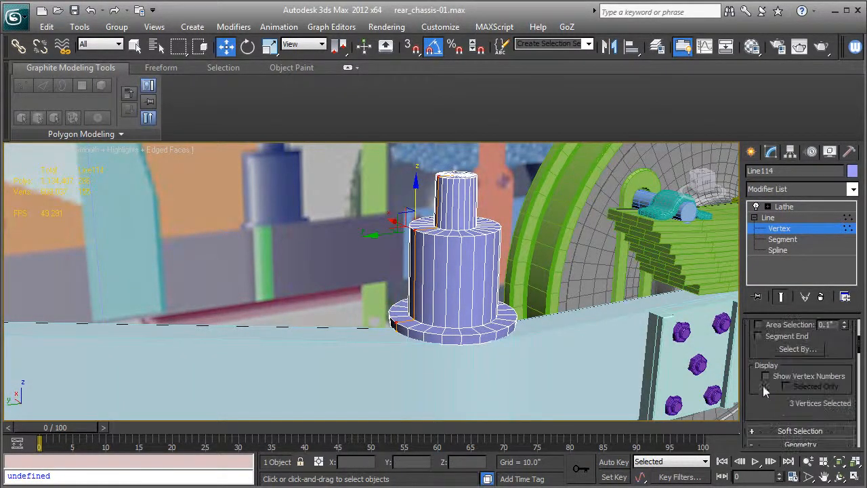
scroll(779, 395, down, 3)
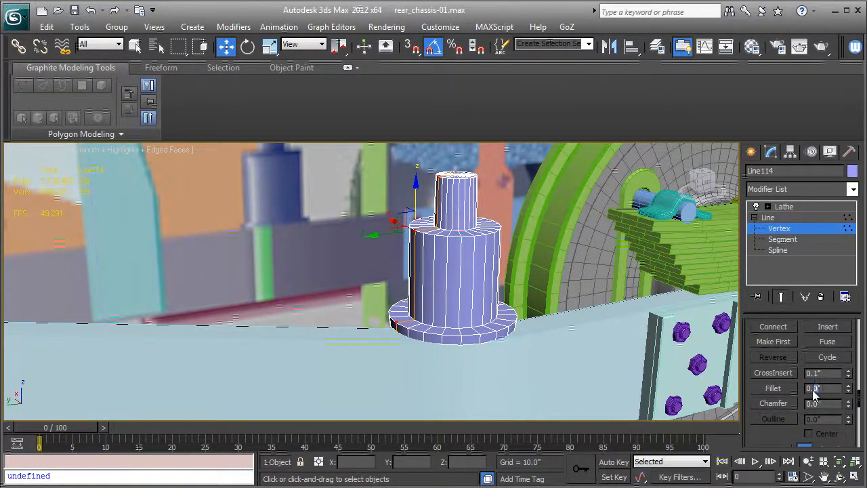
key(Tab)
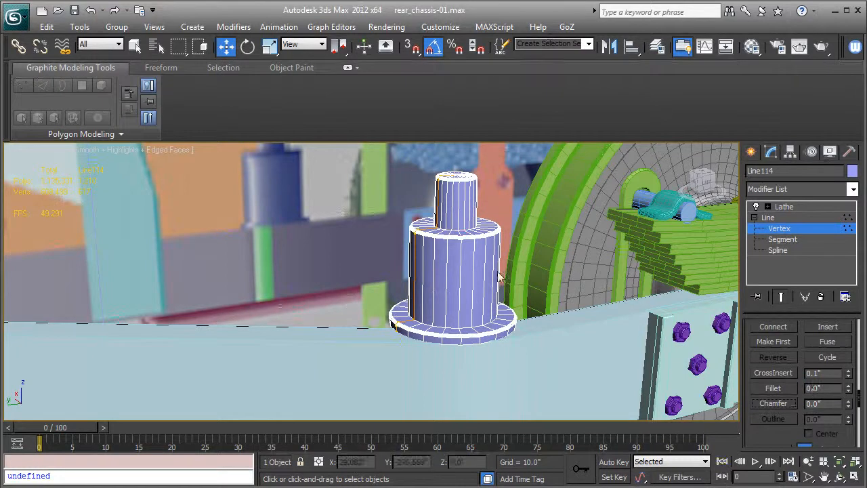
Turn off the edged-faces display, return to the Lathe modifier and rename the object swingarm_piston-01
key(F4)
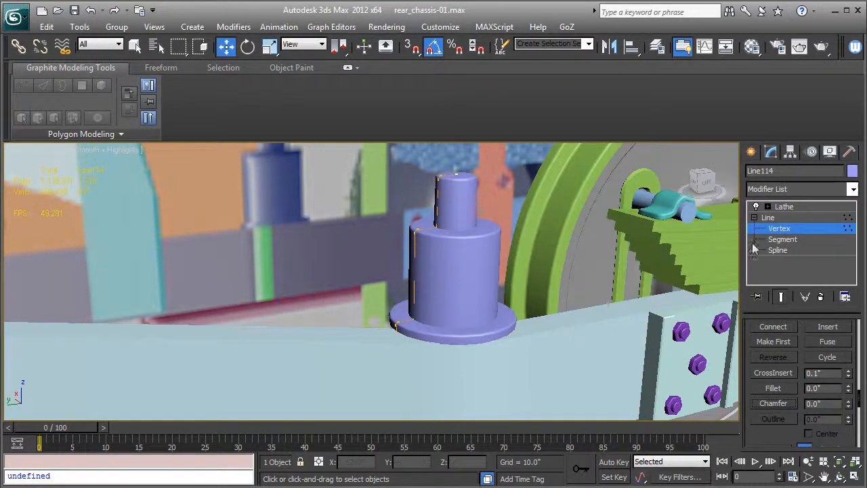
click(789, 207)
click(777, 173)
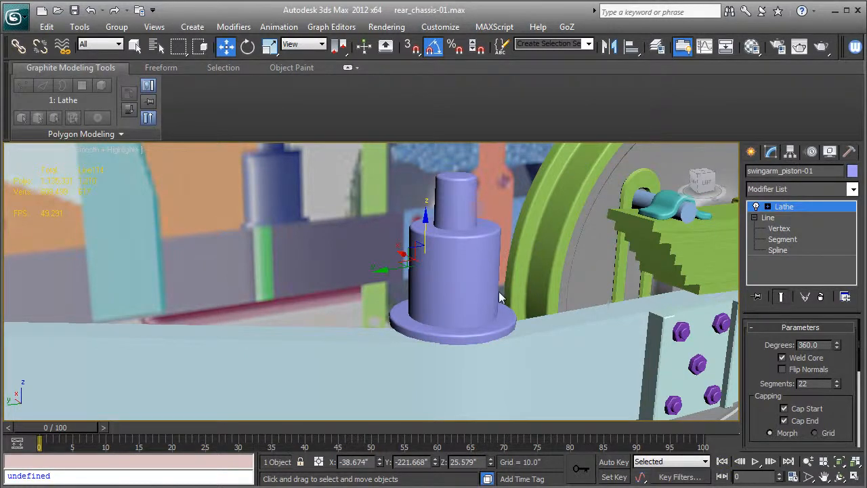
Isolate the piston together with the swing arm
middle_drag(498, 292, 520, 310)
alt+middle_drag(554, 350, 415, 319)
scroll(491, 273, down, 3)
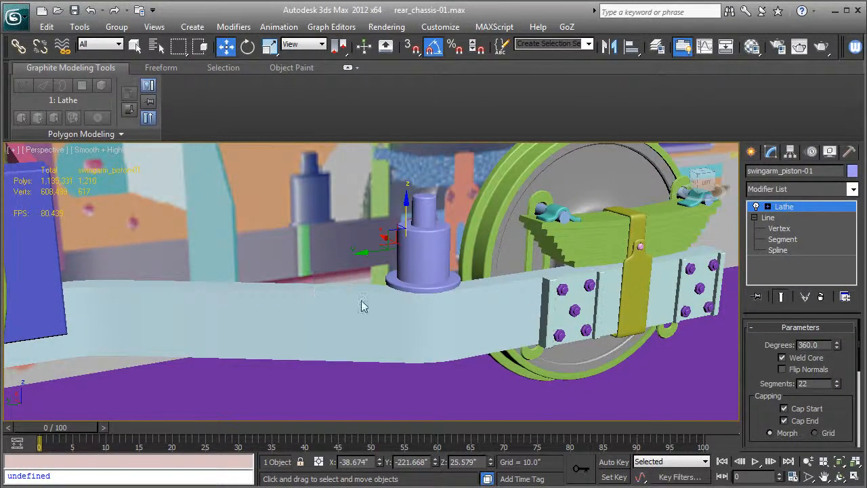
ctrl+click(409, 311)
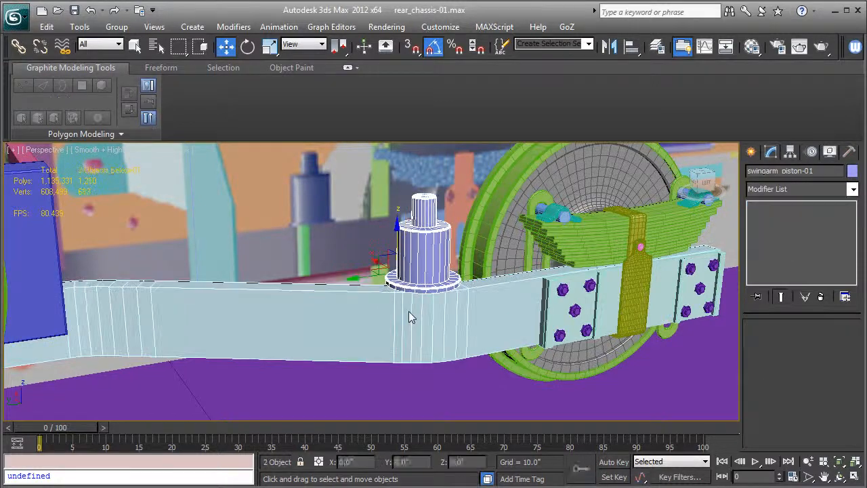
key(alt+q)
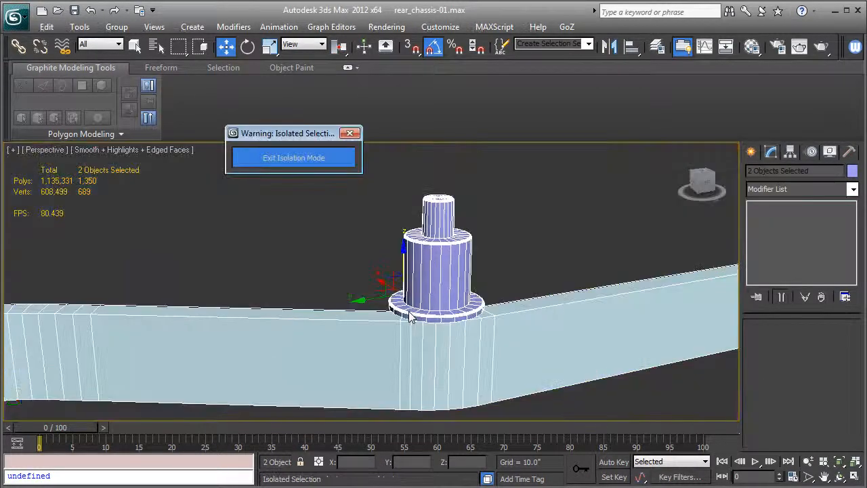
In the top view, shift only the piston along X to about -39.178 inches to center it on the swing arm's bend
key(t)
scroll(411, 304, up, 5)
middle_drag(588, 355, 561, 306)
scroll(559, 305, up, 2)
click(535, 287)
click(655, 347)
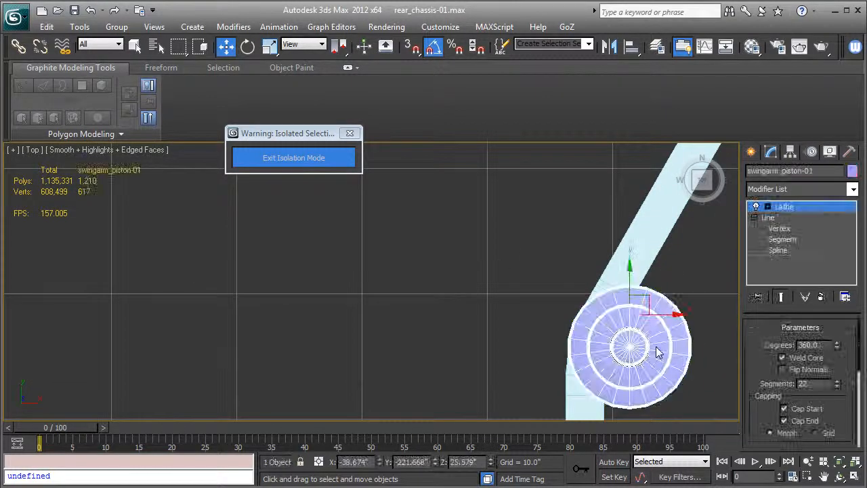
drag(679, 317, 672, 318)
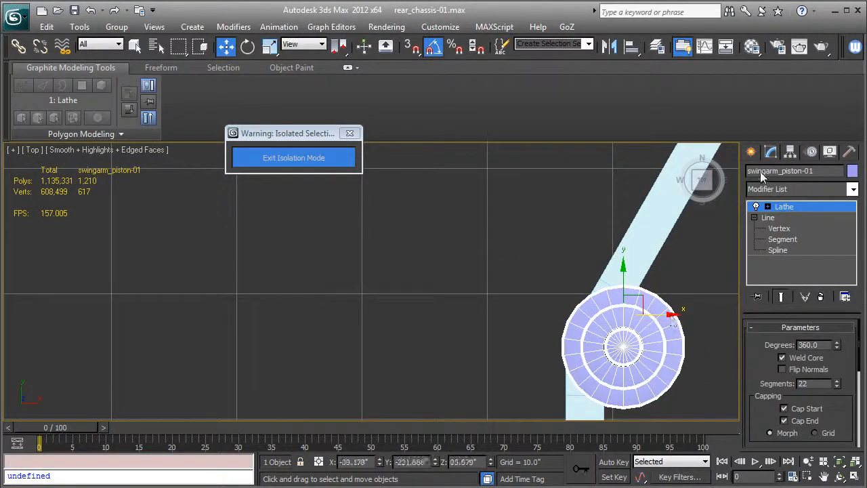
Create a cylinder of about 0.974 inches radius and 6.323 inches height at the outer side of the swing arm's bend
click(751, 152)
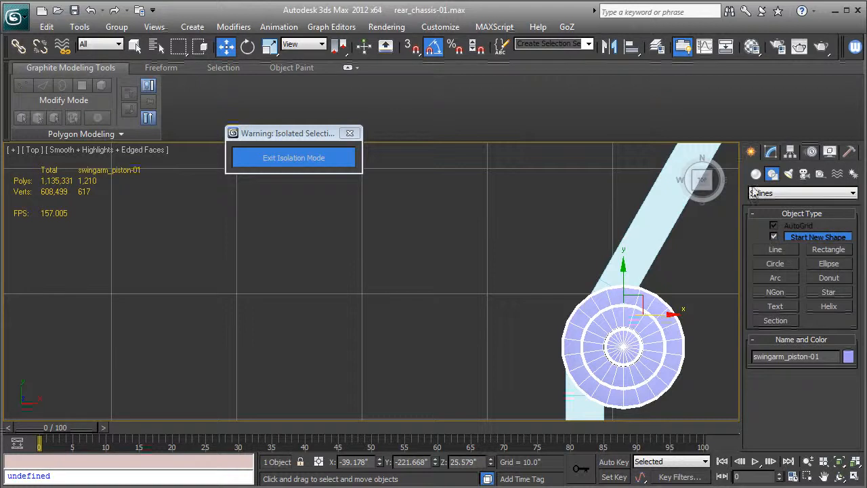
click(756, 174)
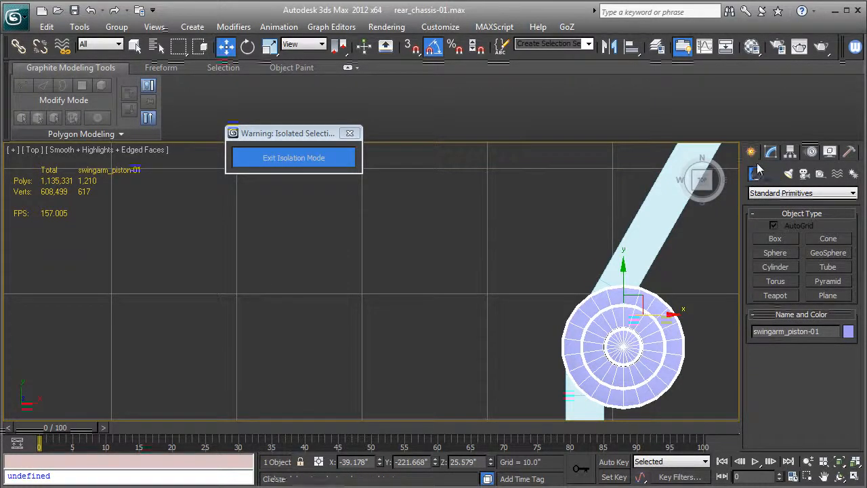
click(775, 266)
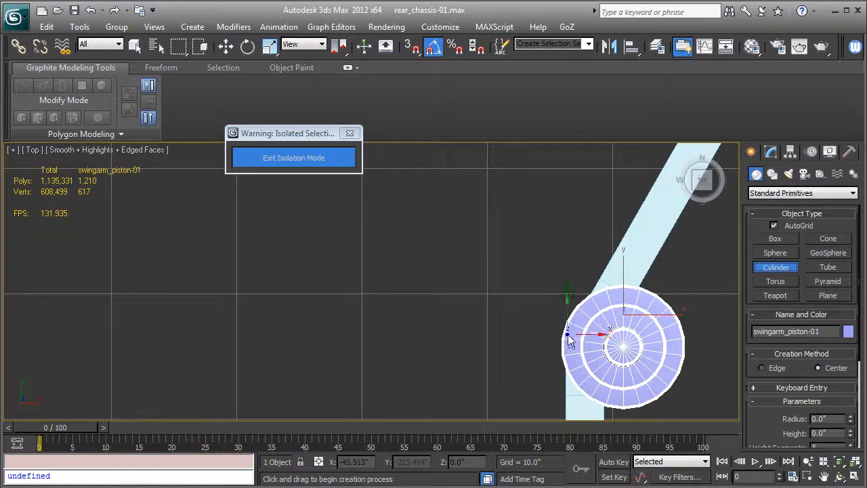
drag(569, 333, 581, 338)
key(F3)
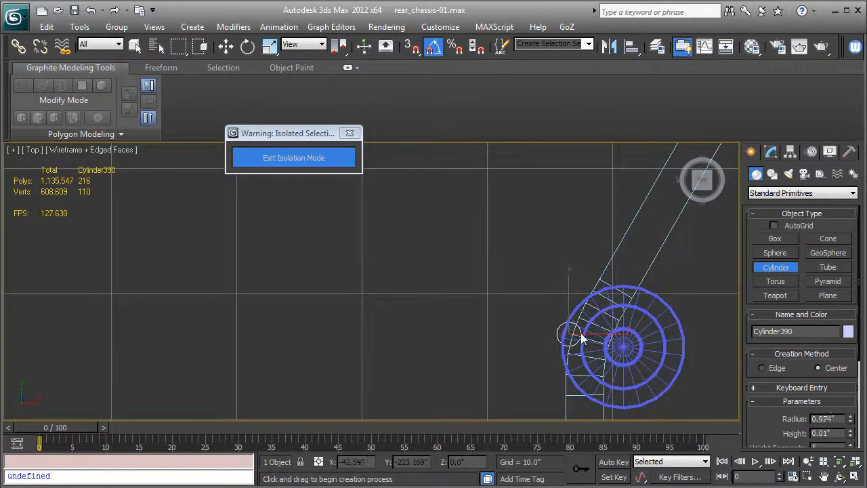
key(p)
key(z)
scroll(611, 279, down, 4)
key(F3)
scroll(576, 271, down, 3)
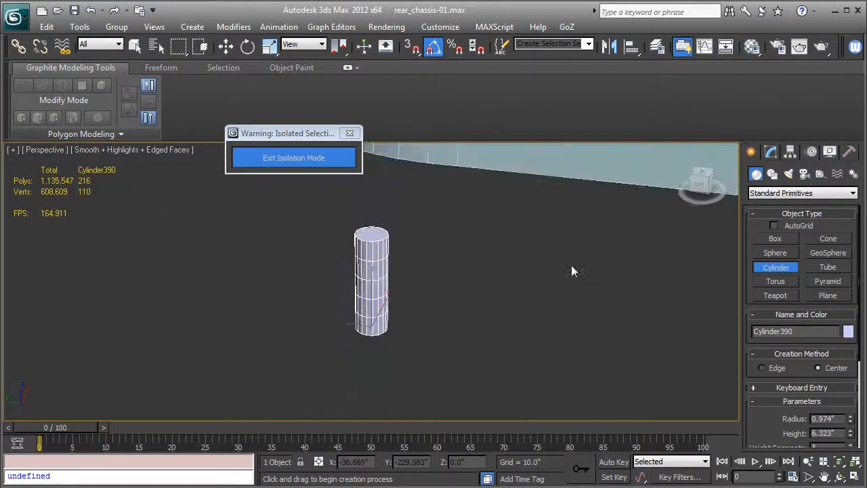
Raise the cylinder to about Z 14.418 inches and shift it to about X -42.899 inches, against the swing arm below the piston flange
click(225, 50)
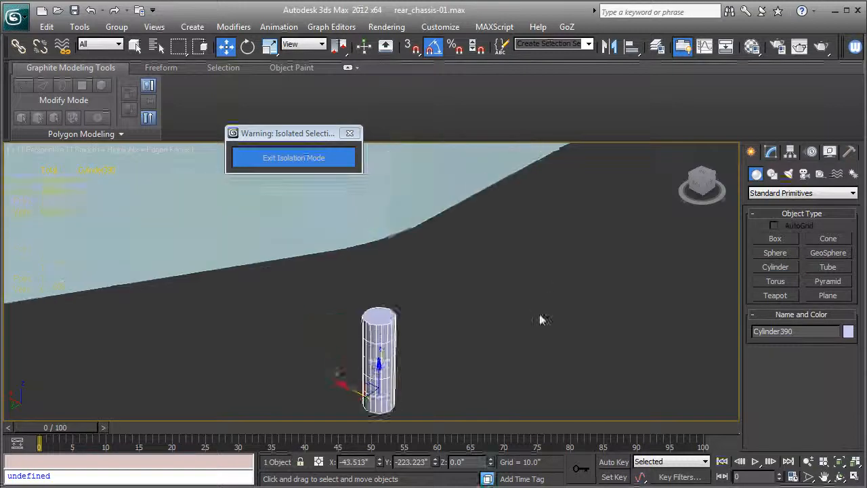
drag(374, 304, 375, 212)
scroll(420, 250, up, 5)
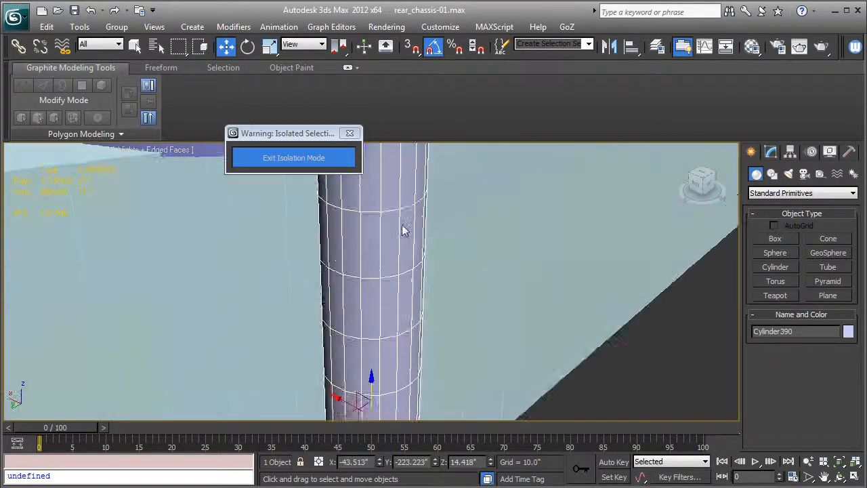
scroll(440, 248, down, 3)
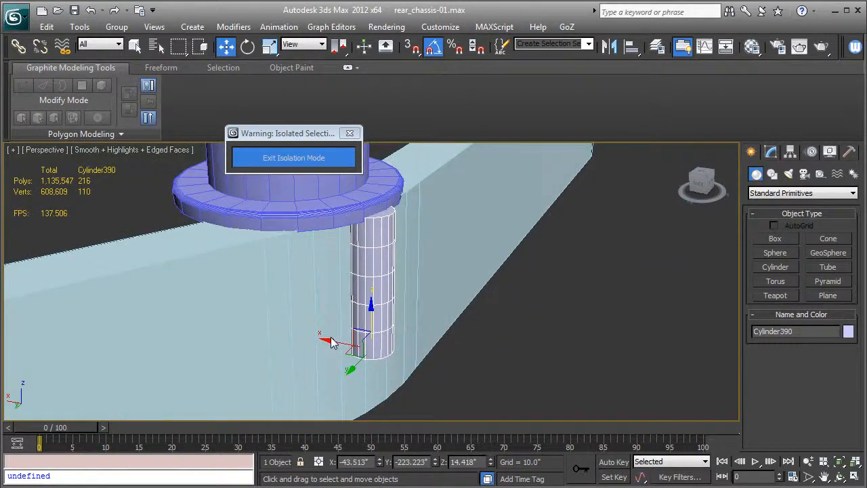
drag(328, 341, 319, 344)
alt+middle_drag(592, 319, 641, 259)
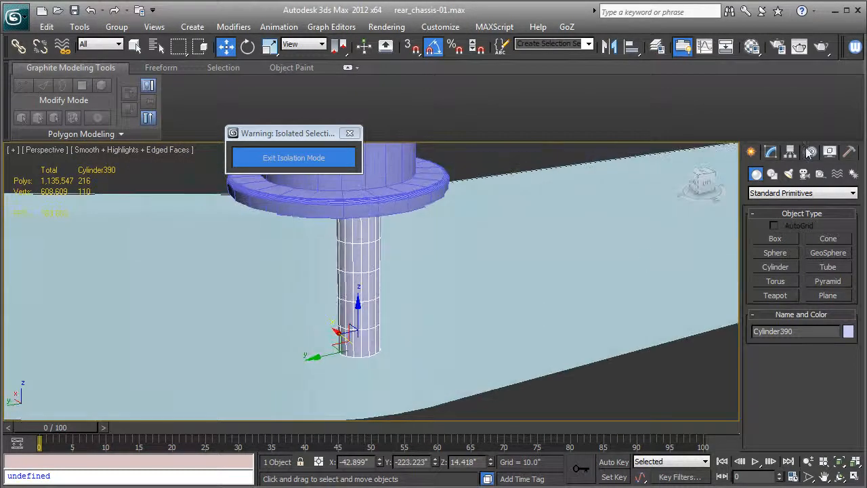
Increase the cylinder's height to about 9.569 inches and lower it to about Z 11.109 inches so it spans the swing arm's full depth
click(771, 152)
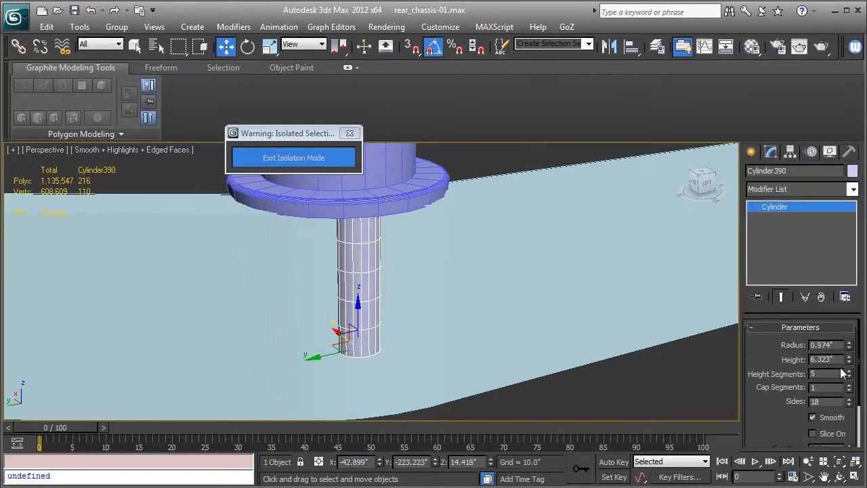
drag(850, 362, 849, 332)
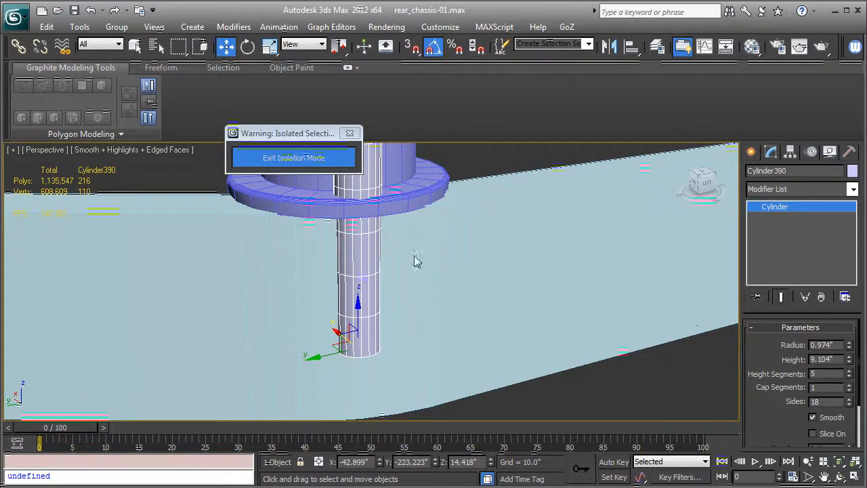
drag(358, 309, 358, 381)
alt+middle_drag(410, 315, 283, 245)
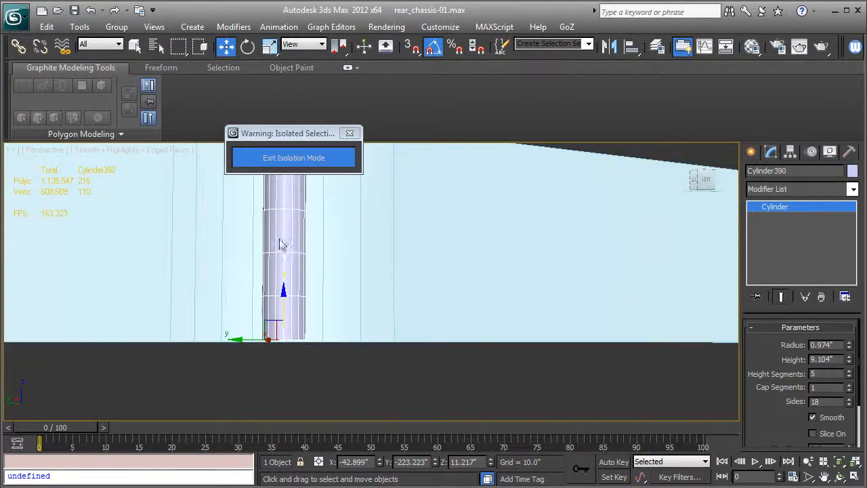
drag(281, 287, 281, 290)
alt+middle_drag(309, 253, 313, 331)
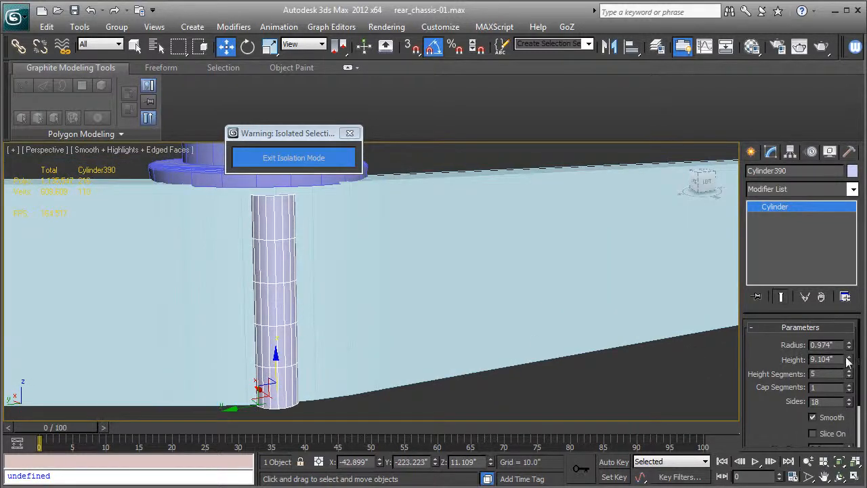
drag(849, 363, 849, 362)
Turn off the edged-faces display and exit isolation to bring back the whole locomotive
scroll(484, 223, down, 5)
key(F4)
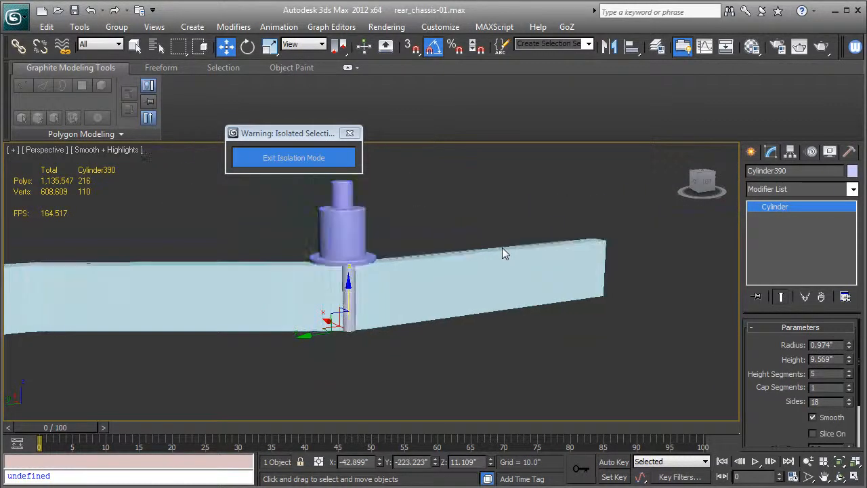
middle_drag(499, 239, 525, 243)
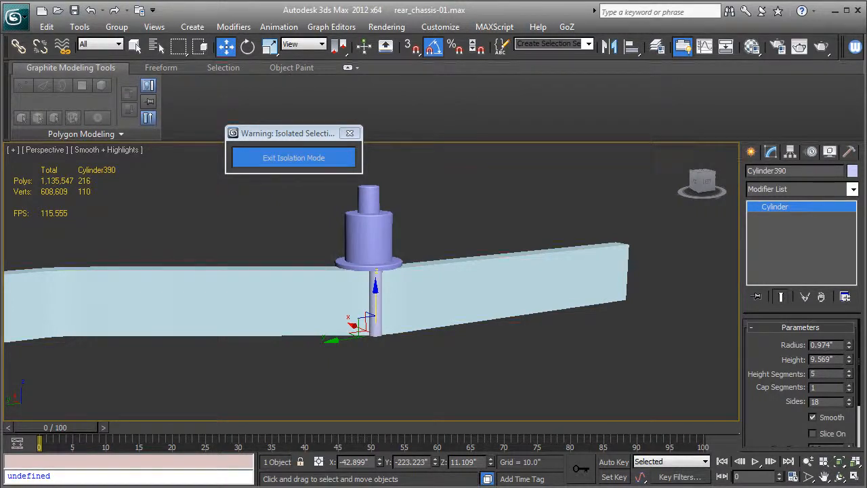
click(297, 157)
scroll(458, 261, up, 2)
scroll(457, 261, down, 3)
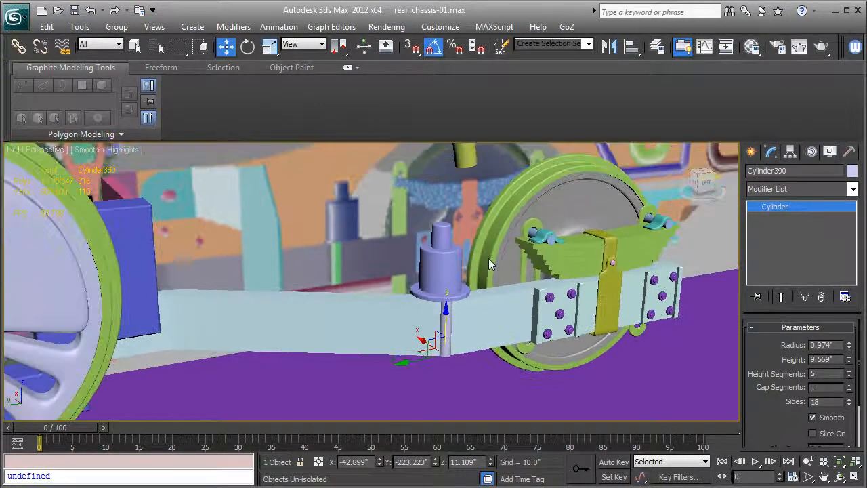
Turn the edged-faces display back on, then isolate the locomotive reference image plane in the left view, framed on the rear chassis
click(329, 307)
key(F4)
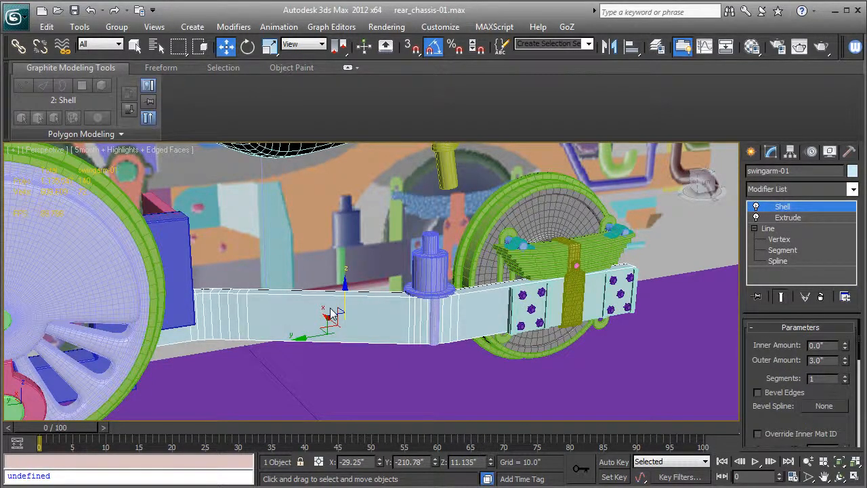
alt+middle_drag(332, 312, 313, 299)
click(357, 213)
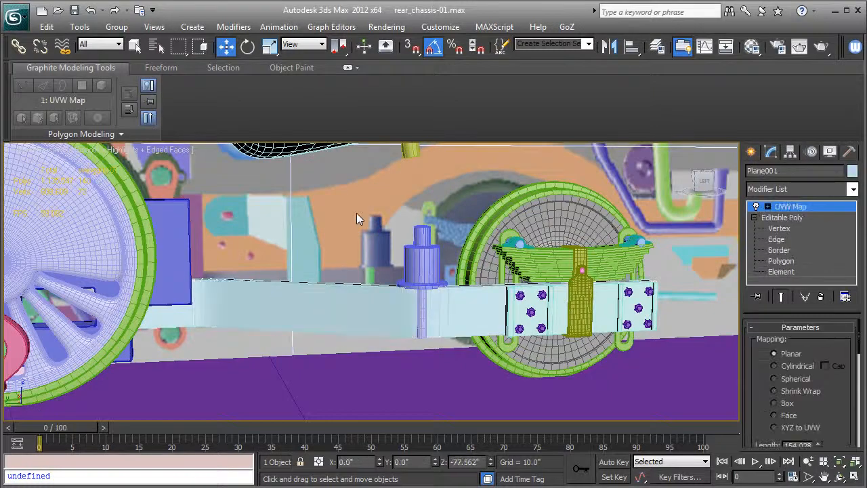
middle_drag(379, 195, 318, 243)
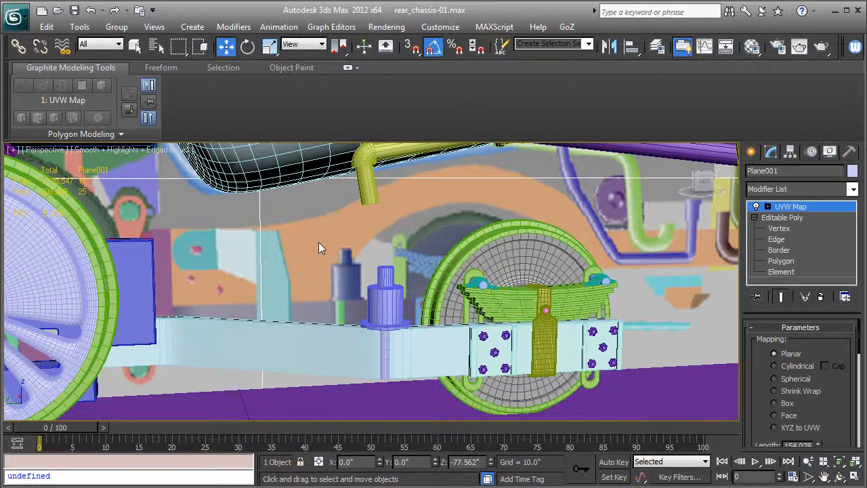
key(alt+q)
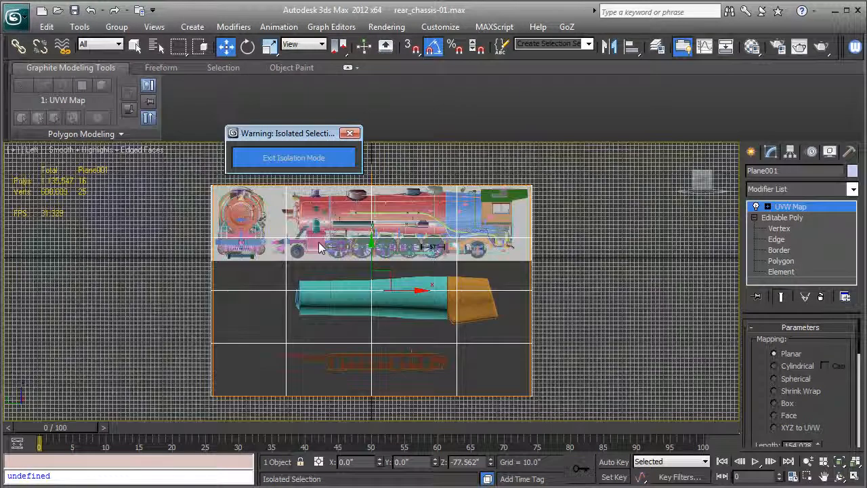
middle_drag(319, 242, 324, 273)
scroll(331, 277, up, 3)
scroll(553, 266, up, 3)
middle_drag(647, 260, 195, 272)
scroll(380, 274, up, 4)
middle_drag(380, 275, 518, 303)
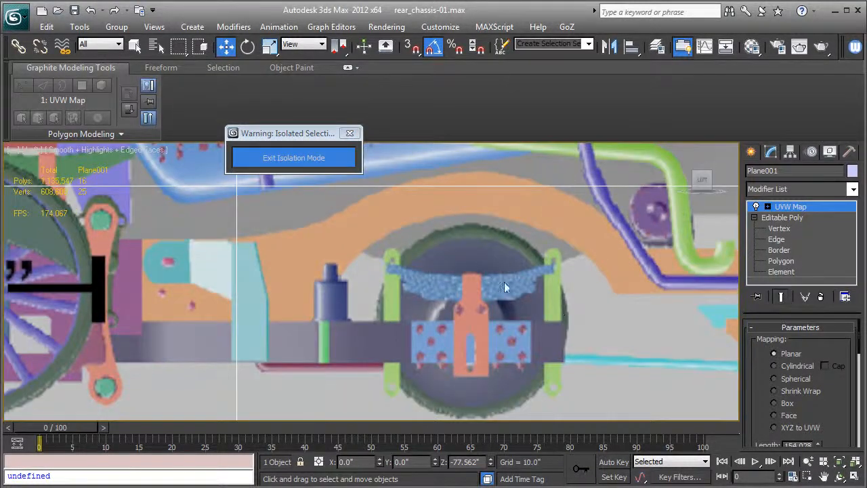
scroll(450, 273, down, 2)
Start a Line spline at the orange rear frame's front upper corner and trace its upper edge over the arch with smooth curve points
click(751, 153)
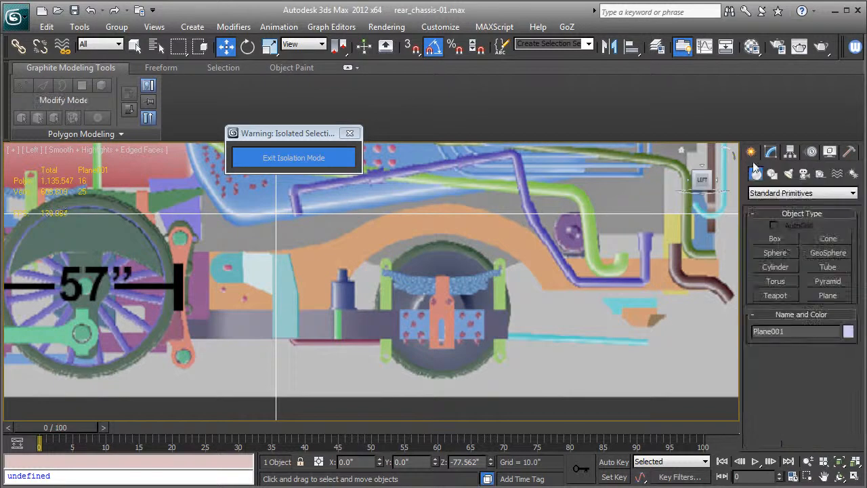
click(772, 174)
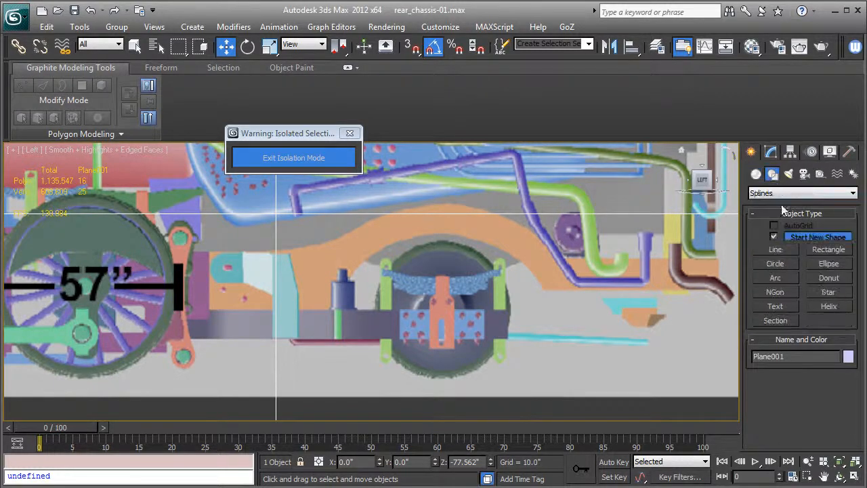
click(779, 251)
click(210, 256)
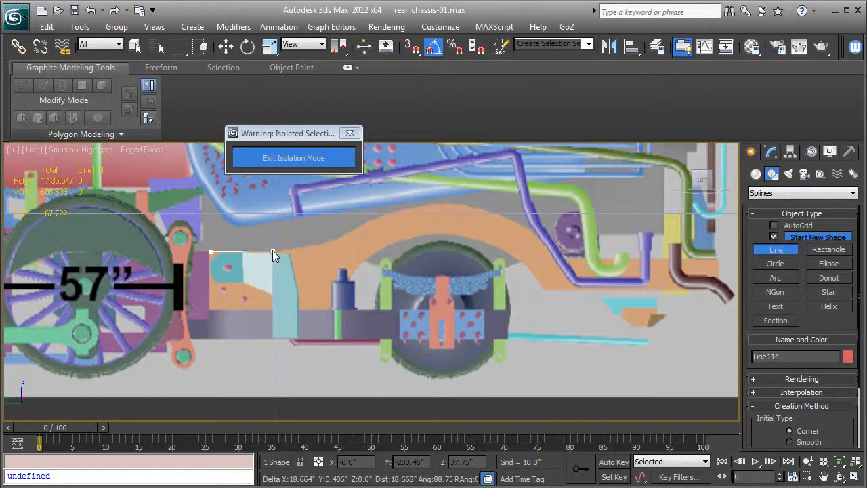
click(289, 252)
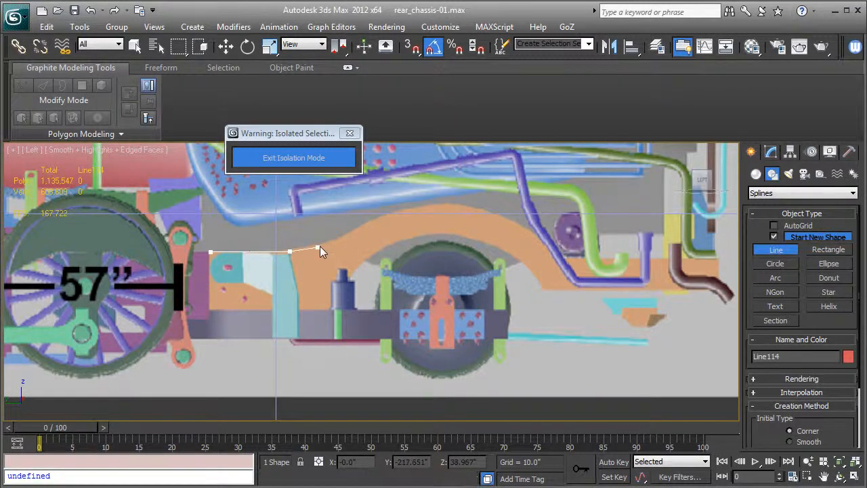
drag(336, 240, 355, 232)
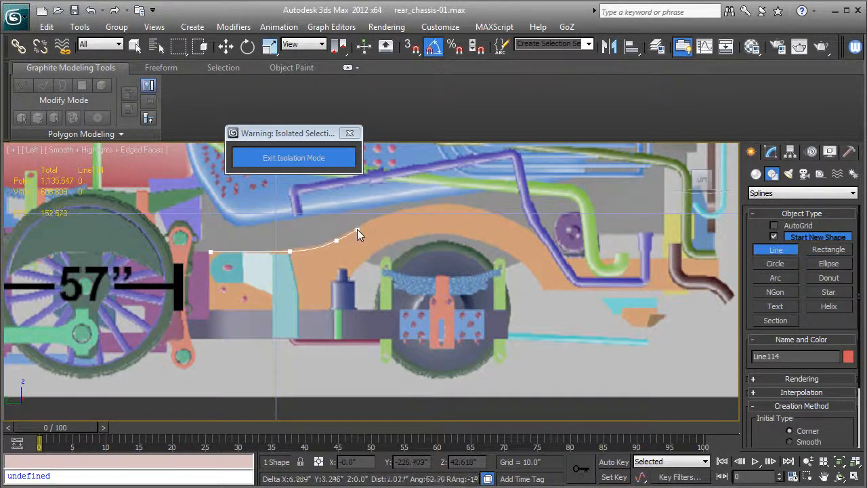
drag(406, 210, 436, 207)
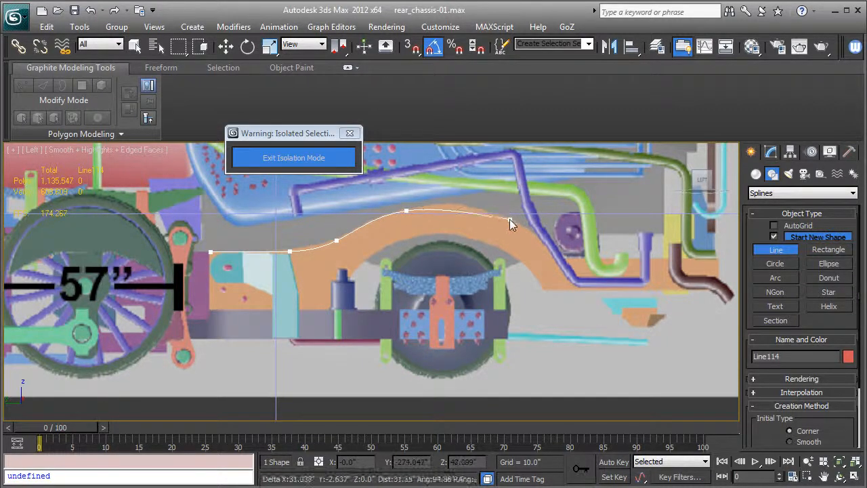
drag(508, 219, 545, 245)
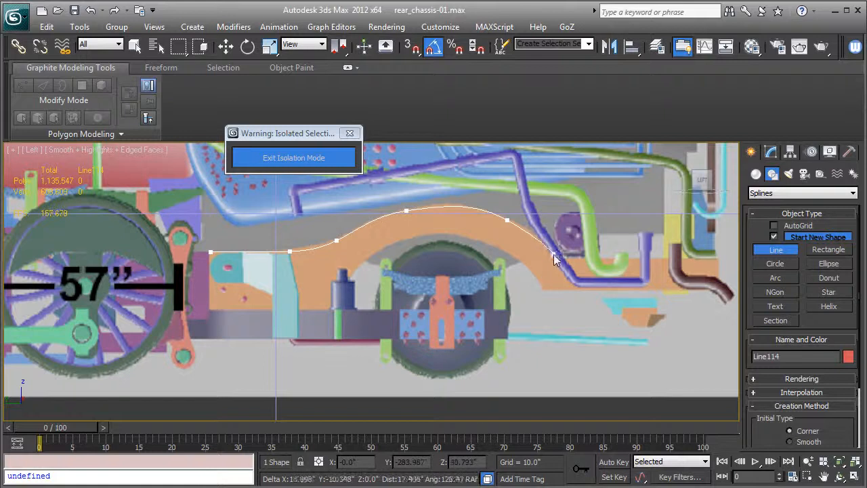
click(558, 258)
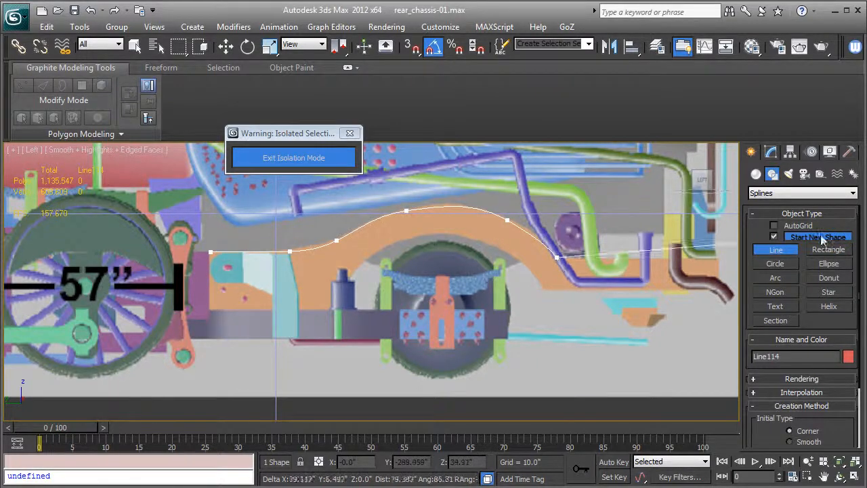
Continue the spline around the frame's straight rear end and forward along its lower edge to the foot of the arch
click(718, 258)
click(717, 291)
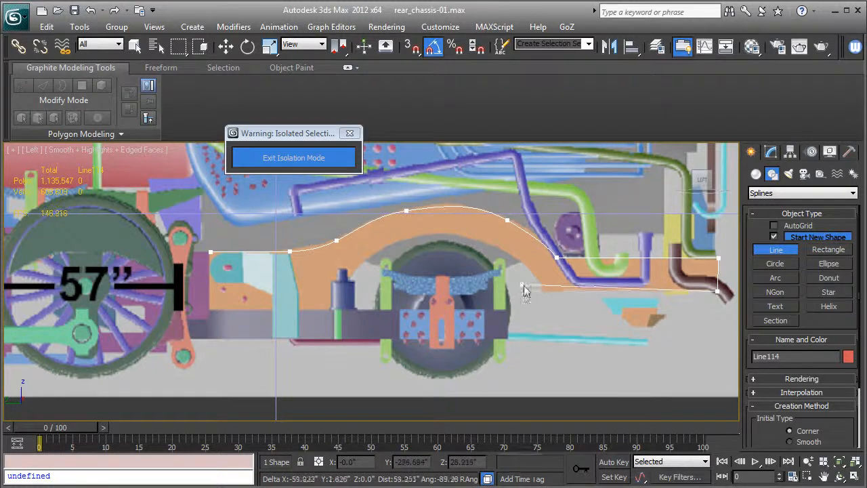
click(544, 290)
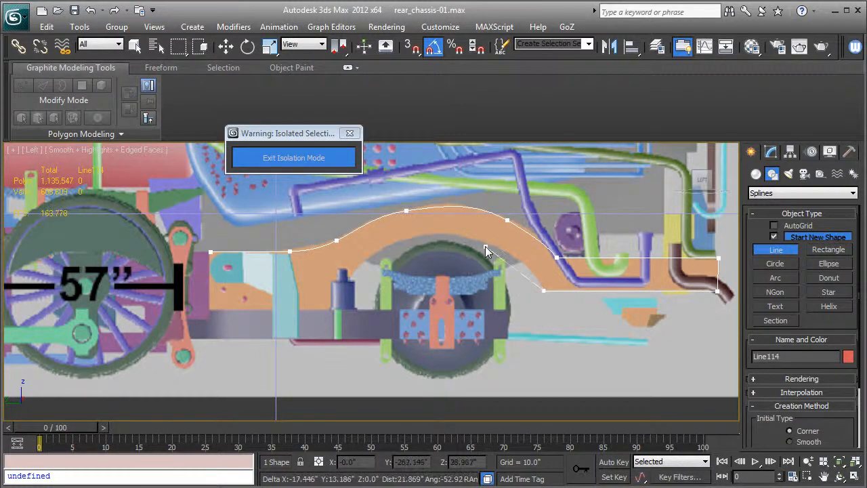
Trace the inner curve of the wheel arch and the frame's front lower corner, and close the spline at its starting point
click(493, 244)
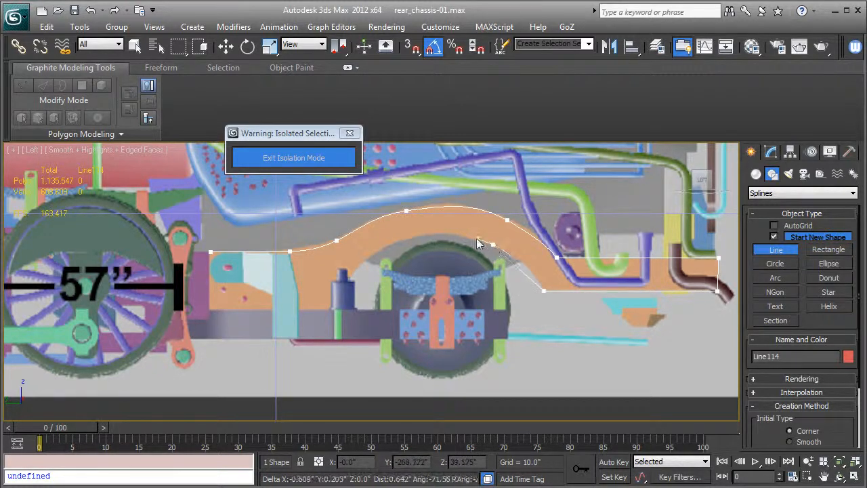
click(409, 237)
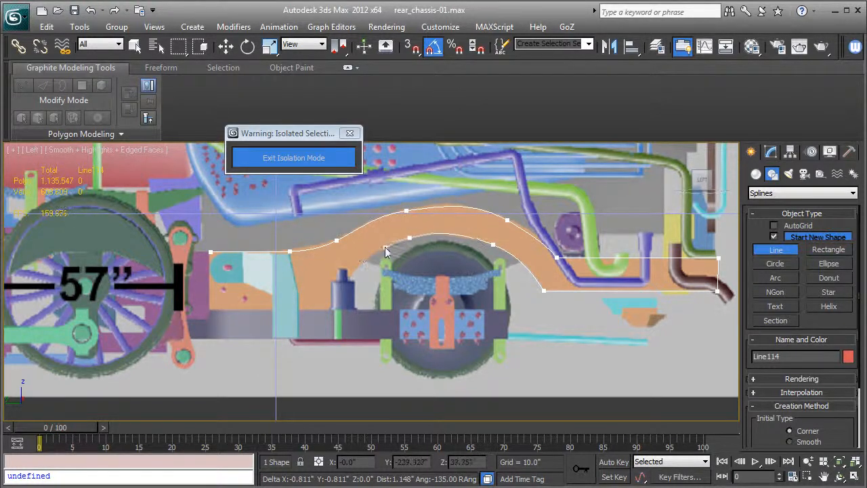
click(352, 269)
click(333, 311)
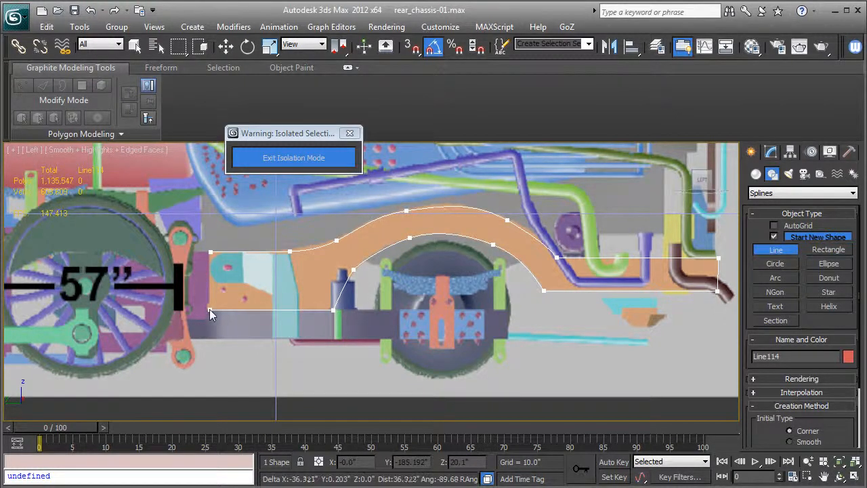
click(210, 309)
click(210, 253)
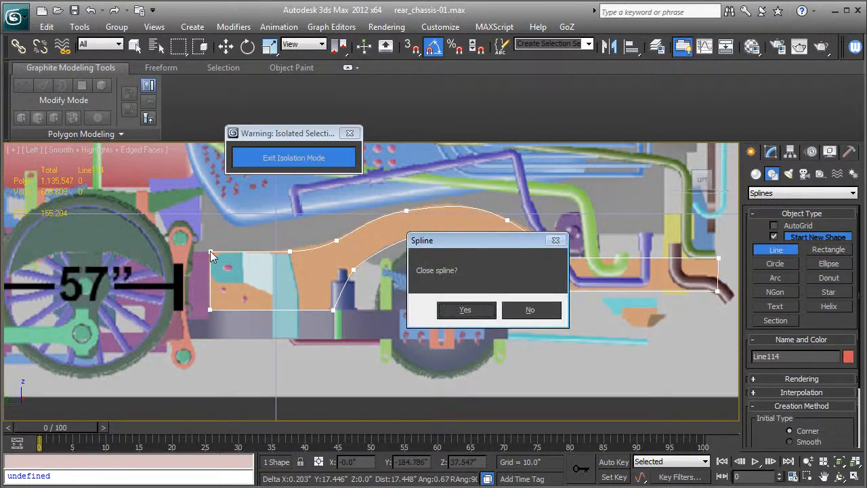
click(477, 315)
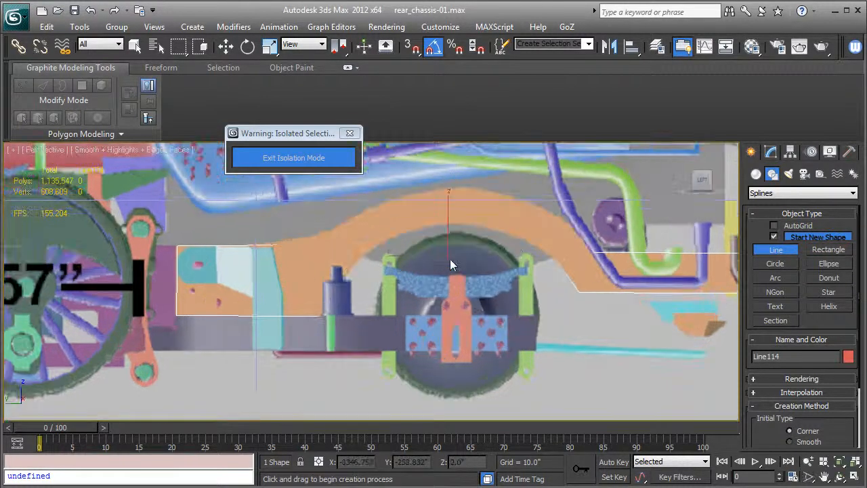
In the perspective view, move the closed frame outline along X to about -20 inches, clear of the reference plane
key(p)
alt+middle_drag(450, 258, 347, 308)
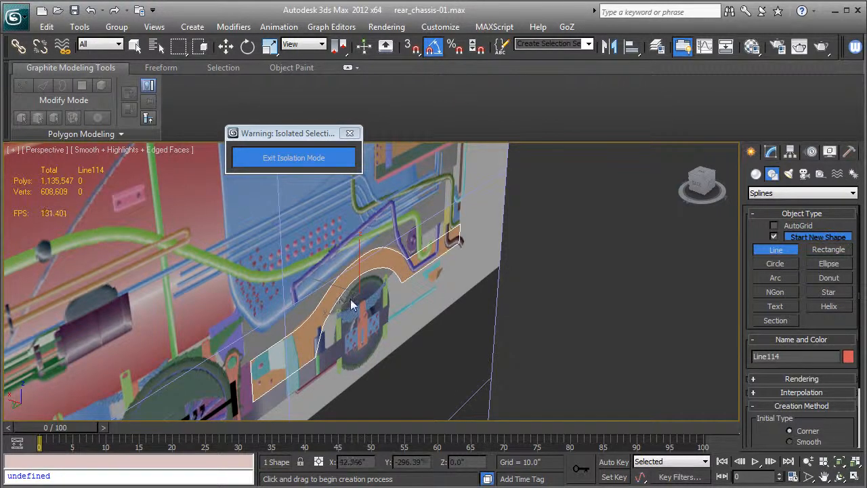
alt+middle_drag(349, 295, 377, 281)
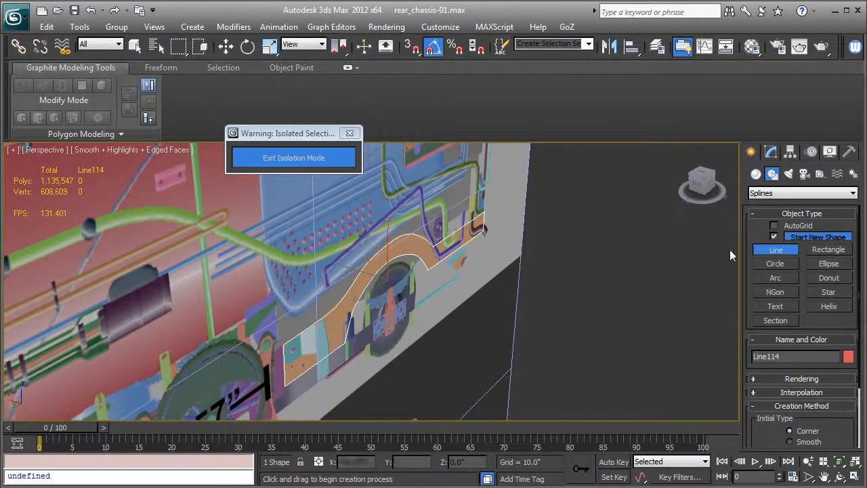
click(769, 252)
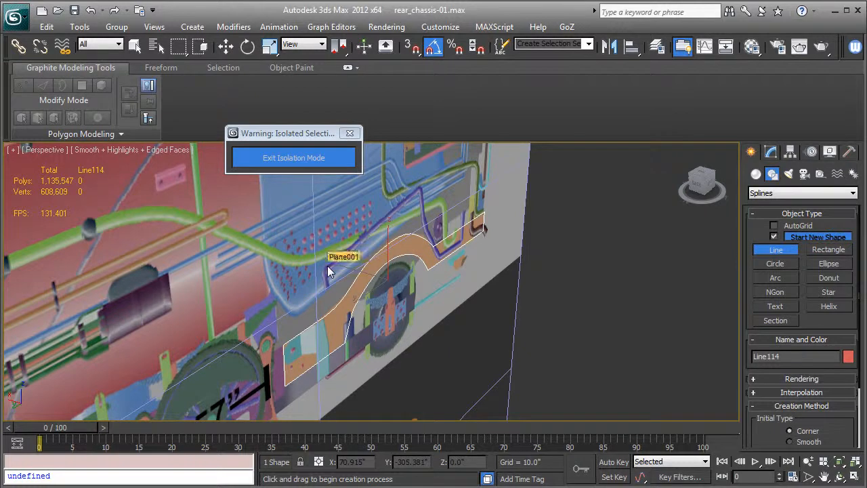
key(w)
drag(351, 273, 396, 279)
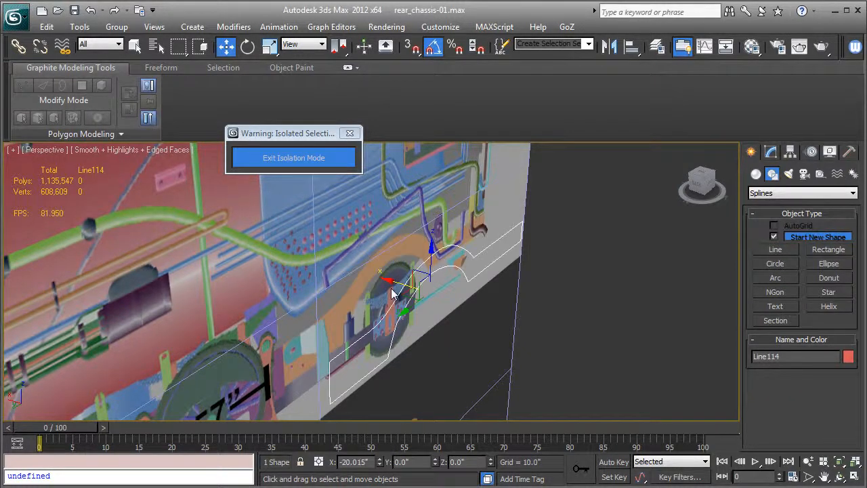
Apply a Bevel modifier to the frame outline with a Level 1 height of 3.25 inches
click(770, 152)
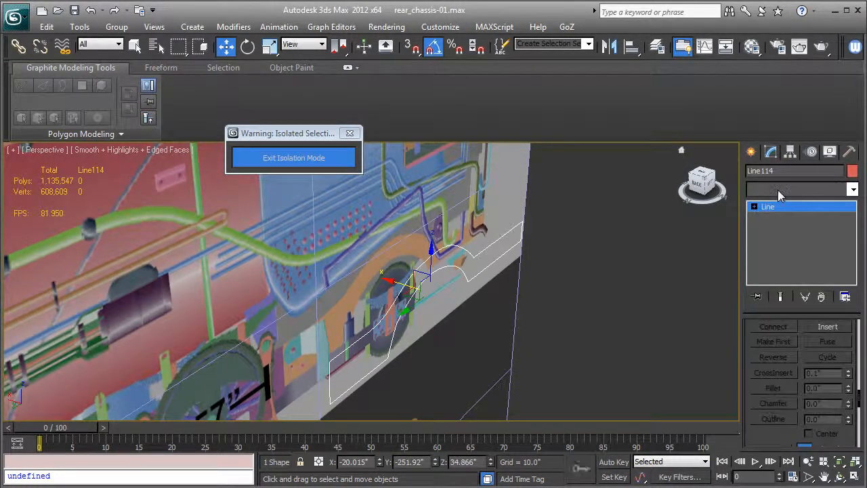
click(777, 190)
text(b)
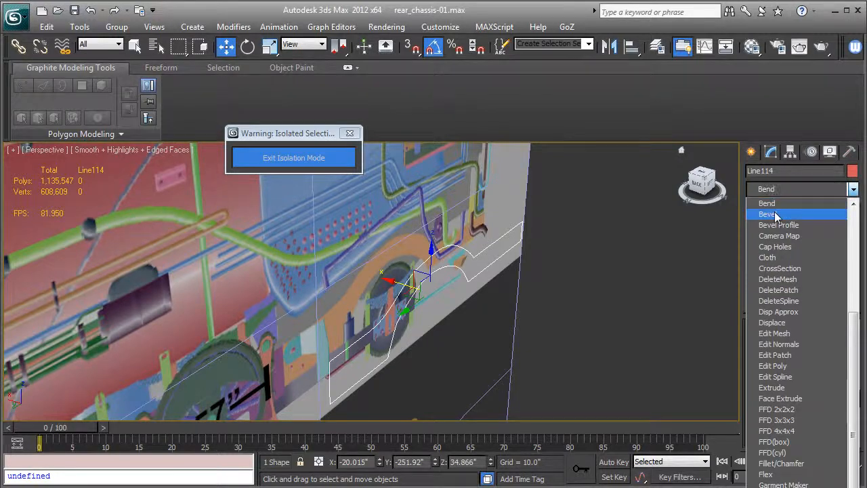
click(773, 214)
drag(848, 366, 847, 359)
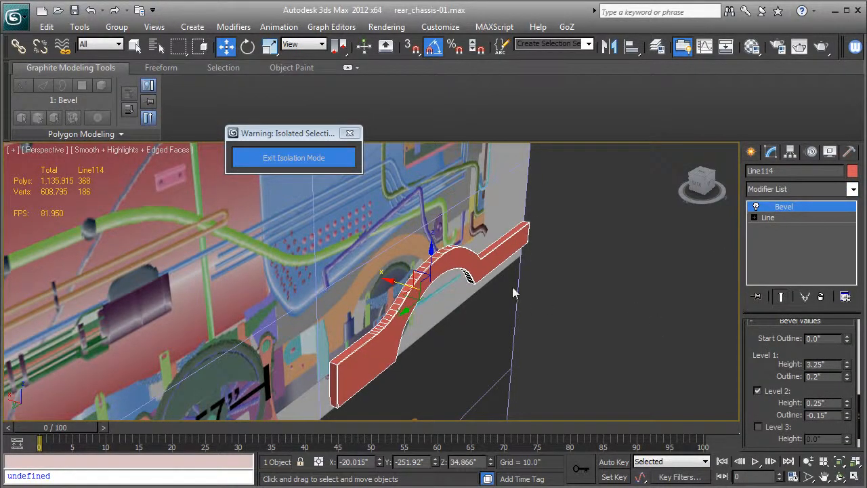
Turn off edged faces, exit isolation, and move the beveled frame along X to about -14.7 inches, beside the chassis
key(F4)
alt+middle_drag(466, 298, 446, 294)
click(326, 162)
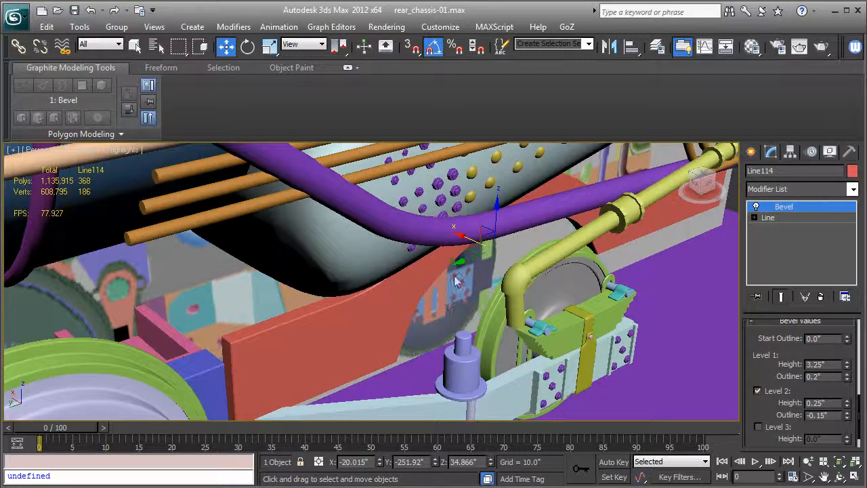
drag(464, 244, 447, 236)
alt+middle_drag(447, 233, 426, 252)
Move the two front-end vertices of the frame's line about 5 inches forward along Y, returning to the Bevel level
click(753, 218)
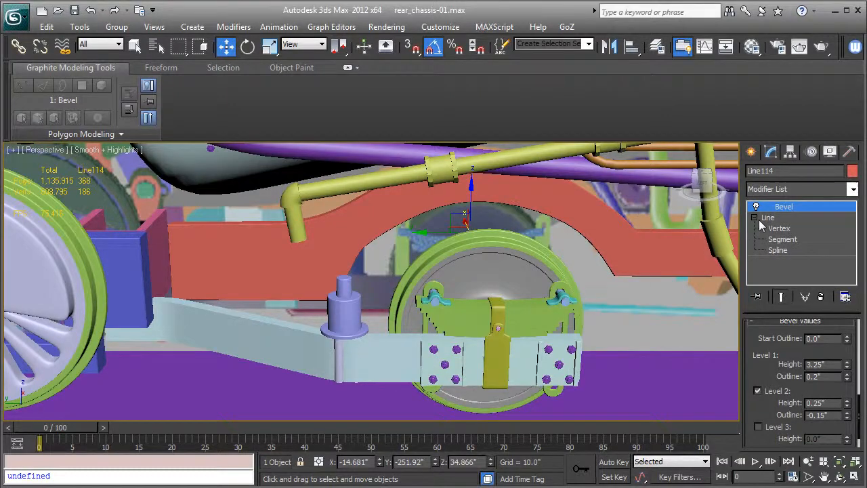
click(779, 228)
drag(210, 337, 210, 337)
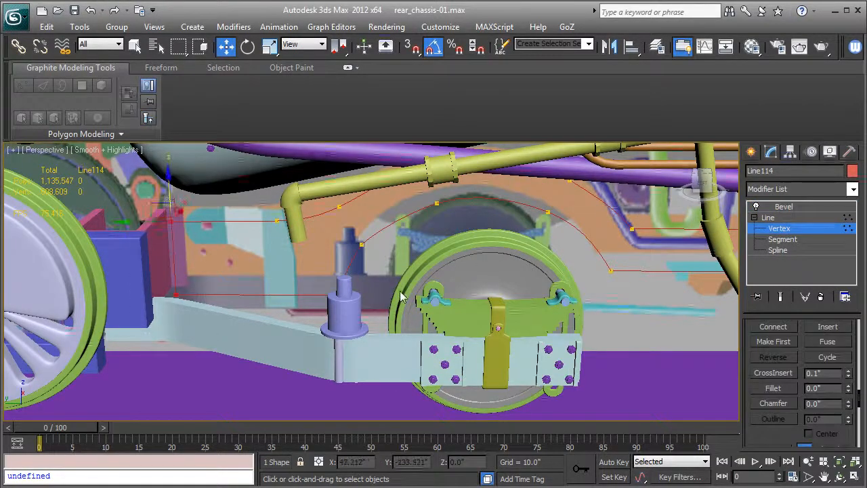
key(F3)
key(F3)
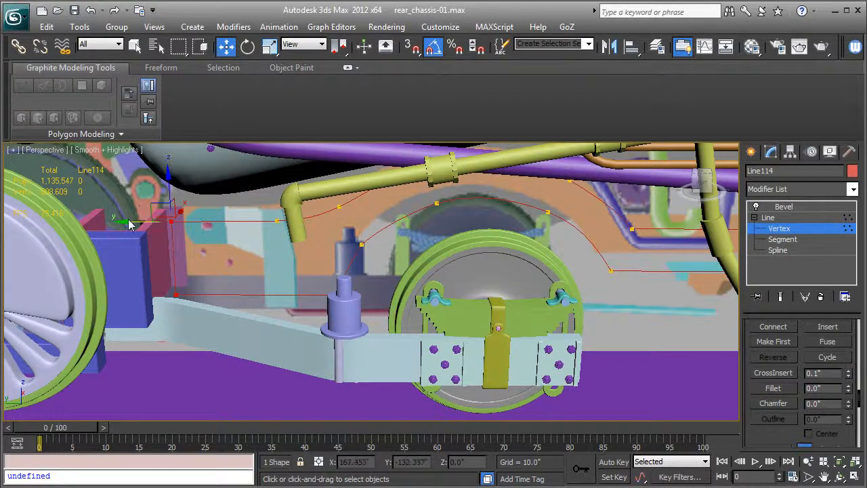
drag(131, 224, 123, 227)
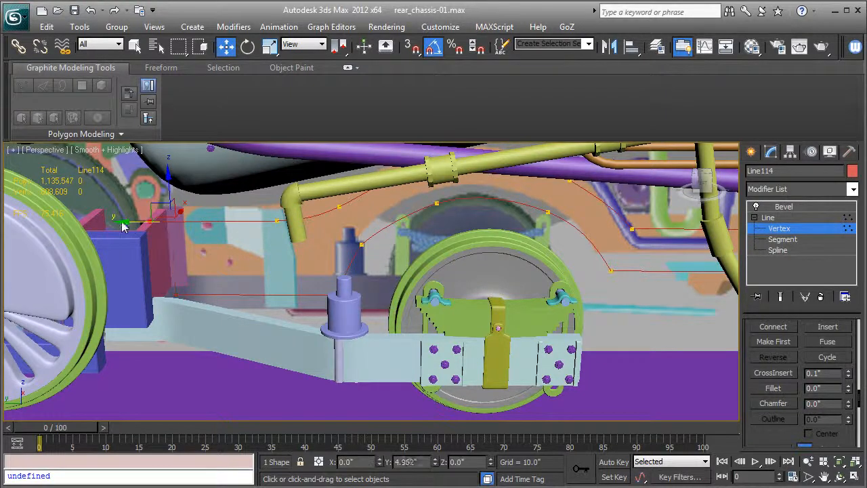
click(776, 208)
Smooth the front of the inner wheel arch by adjusting its vertex's Bezier handles in wireframe, returning to the shaded Bevel result
alt+middle_drag(504, 301, 512, 374)
scroll(488, 294, up, 3)
key(F3)
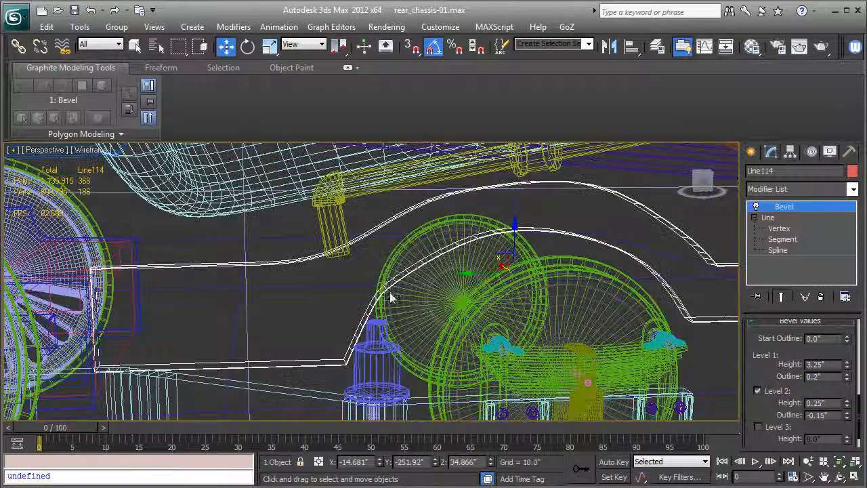
click(786, 230)
drag(362, 281, 414, 319)
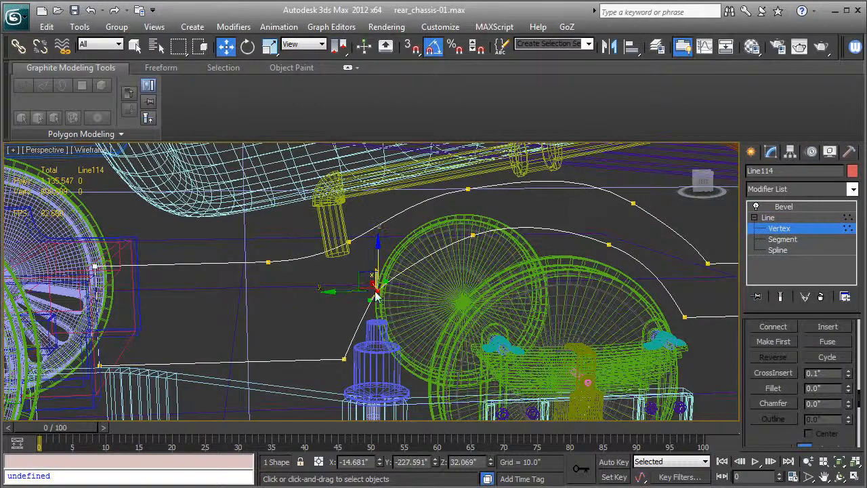
drag(370, 301, 354, 307)
click(379, 262)
drag(404, 289, 405, 274)
key(F3)
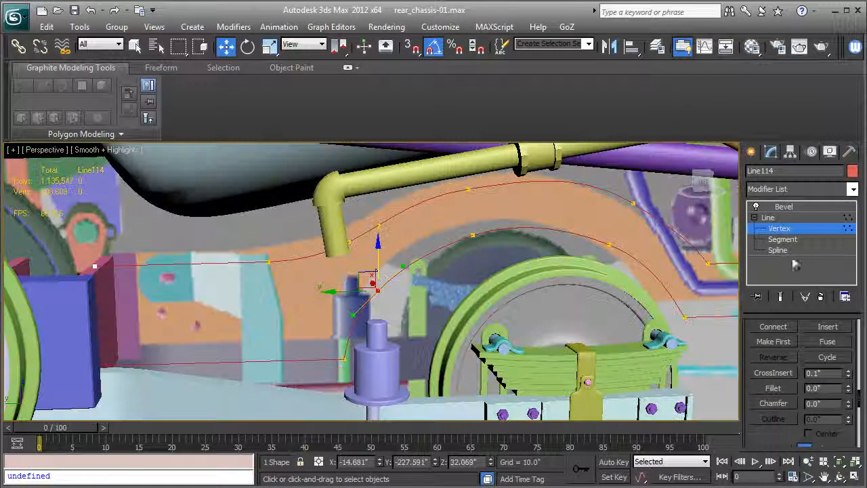
click(781, 207)
Turn edged faces back on and examine the swing arm and beveled frame along with their modifier stacks
mouse_move(622, 326)
alt+middle_down()
mouse_move(410, 371)
mouse_move(459, 365)
mouse_move(466, 356)
mouse_move(458, 326)
mouse_move(461, 334)
alt+middle_up()
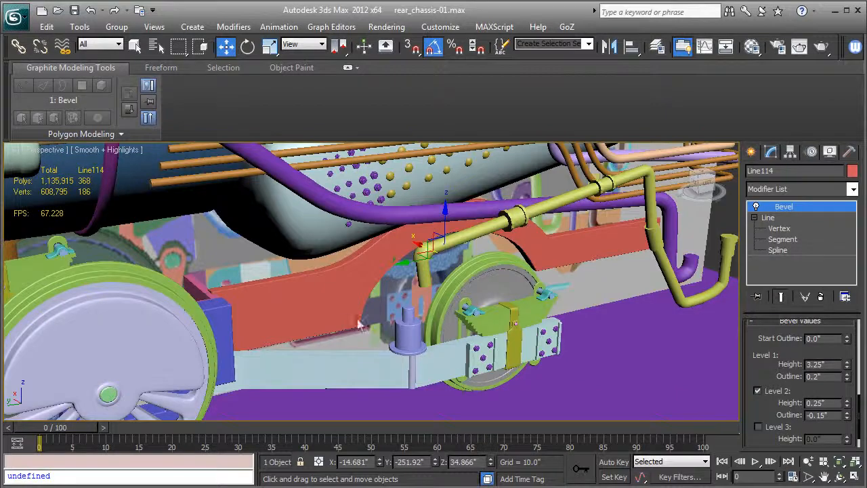
key(F4)
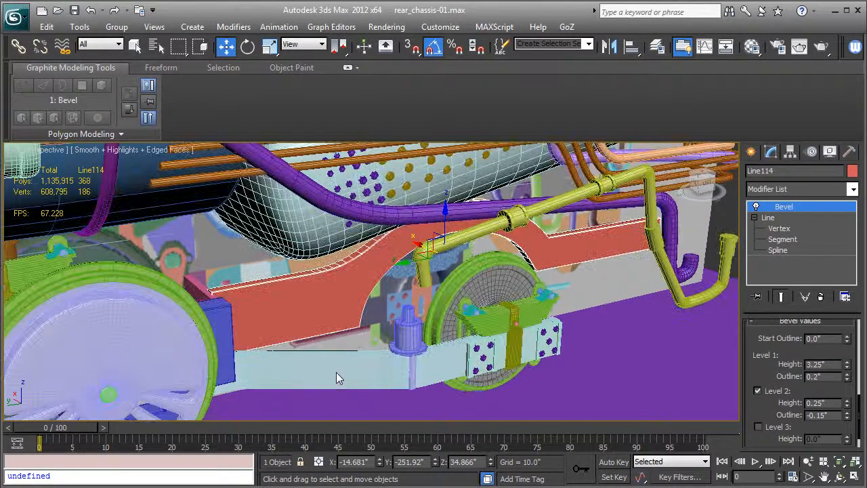
click(335, 375)
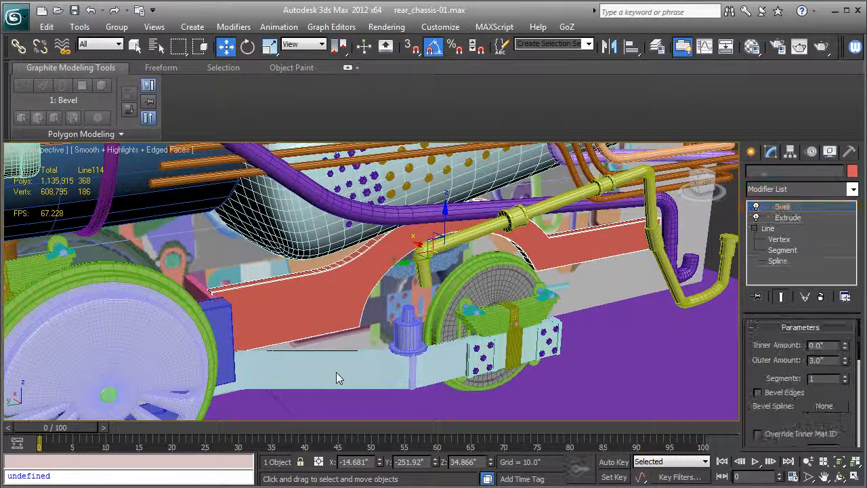
click(329, 312)
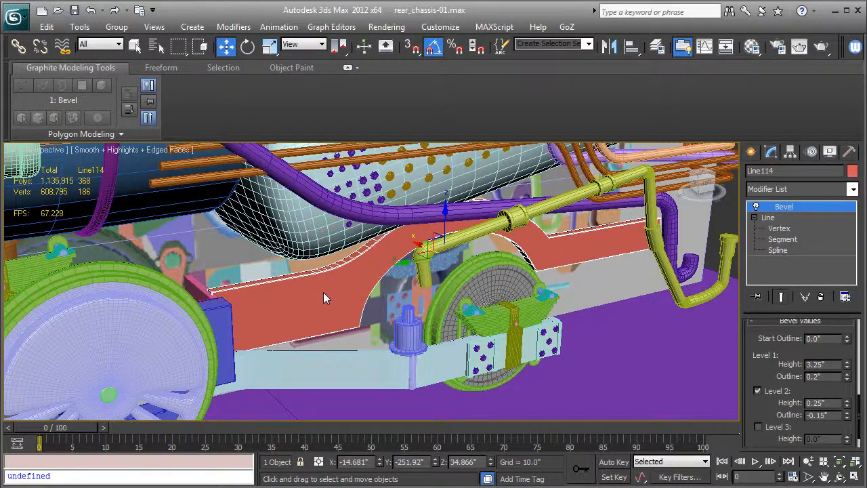
middle_drag(323, 292, 328, 306)
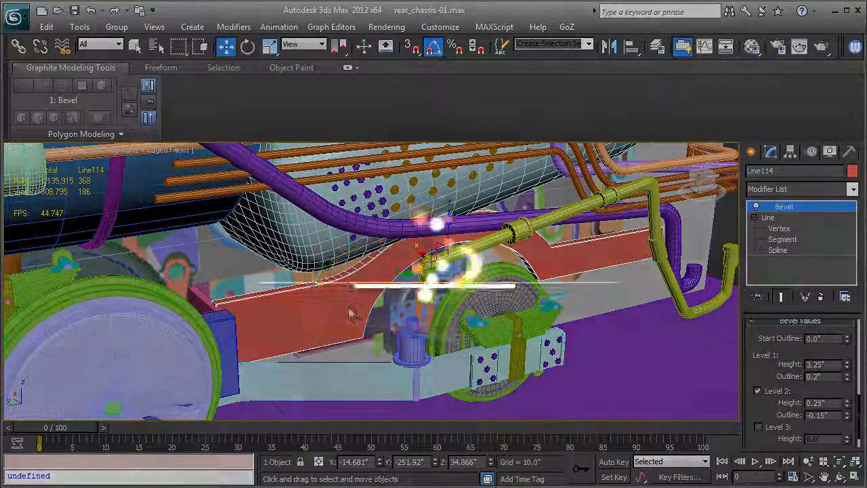